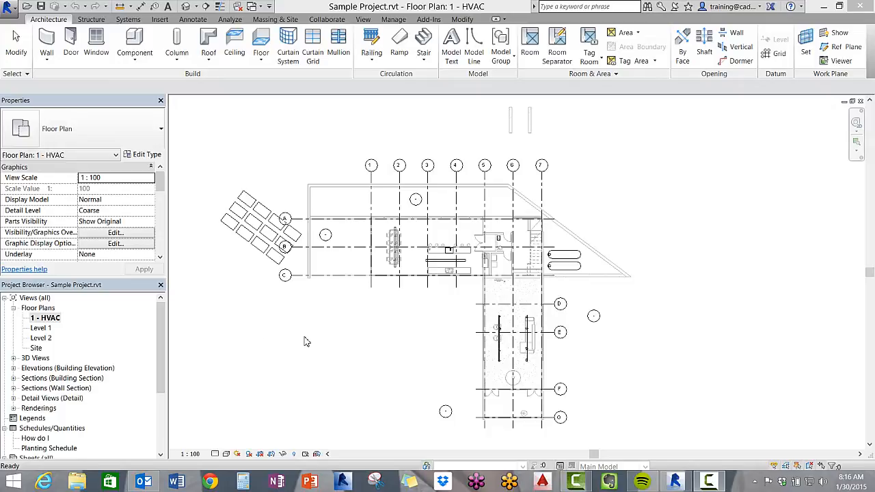
- Set the browser organization for views to Discipline
click(348, 348)
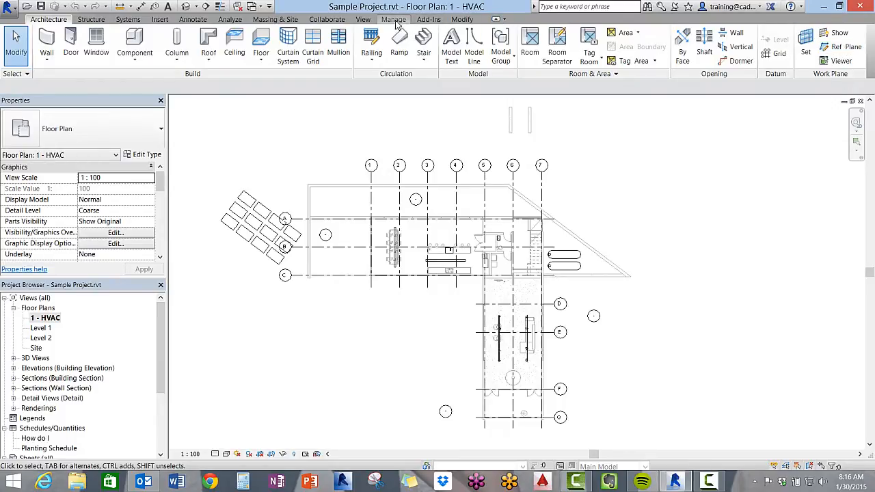
click(373, 21)
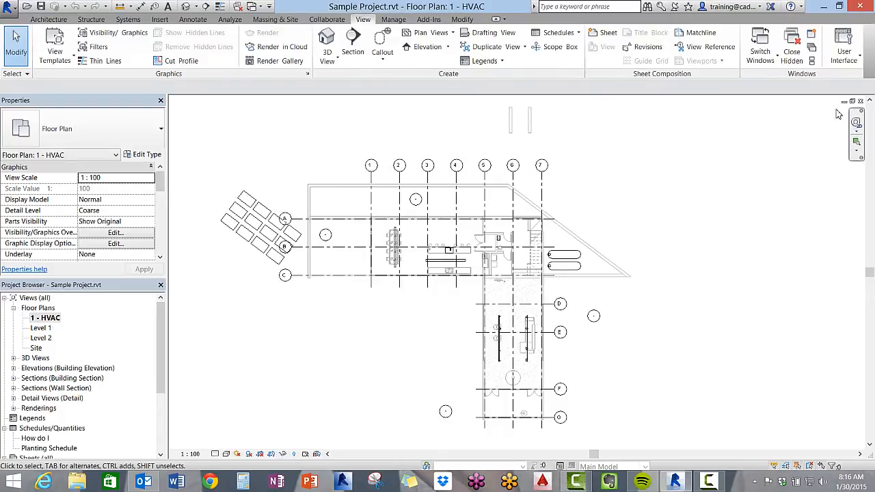
click(844, 56)
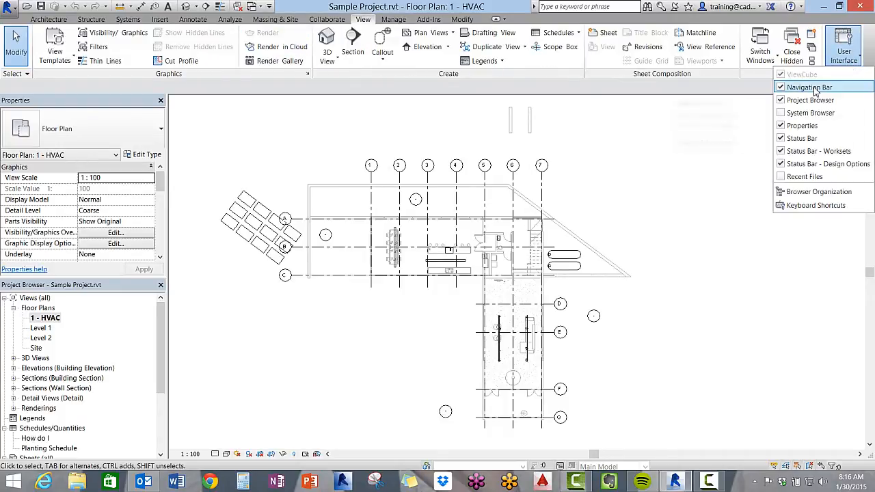
click(800, 194)
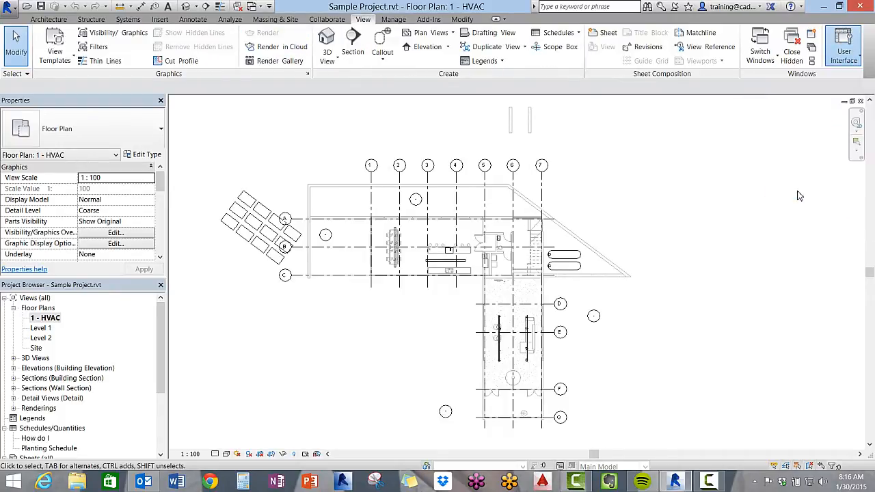
click(338, 216)
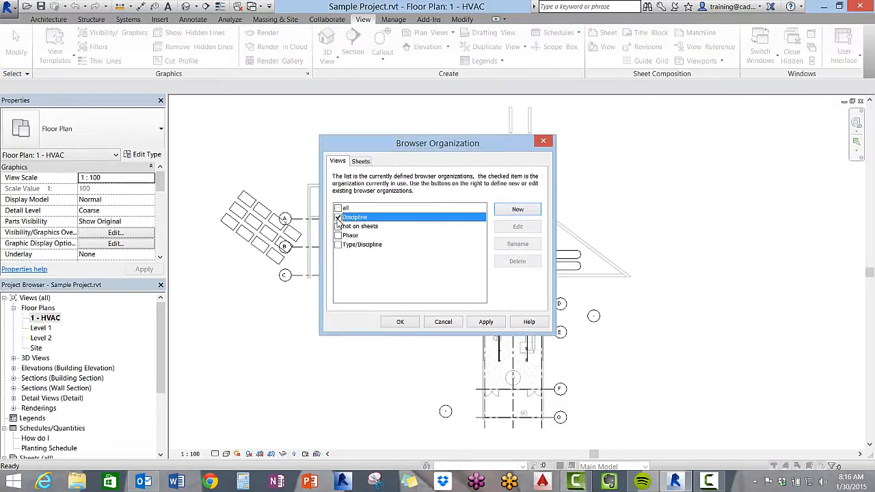
click(403, 324)
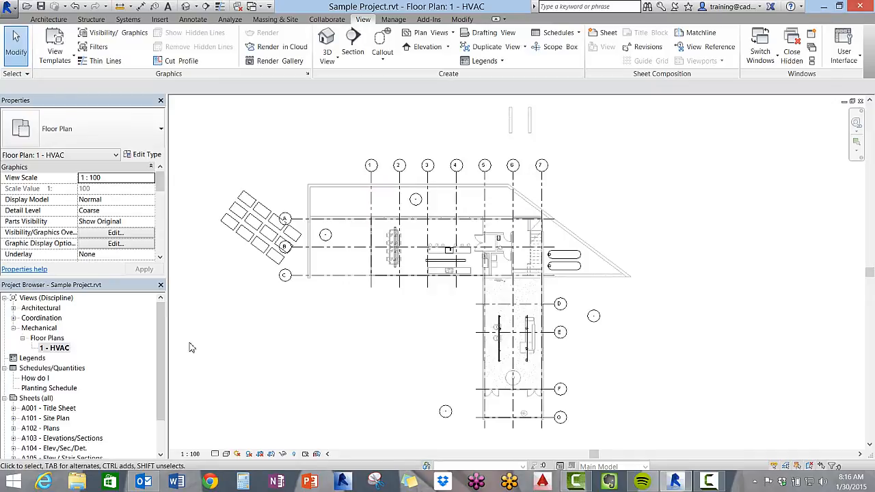
- Duplicate the 1 - HVAC floor plan under Mechanical as a dependent view
click(39, 330)
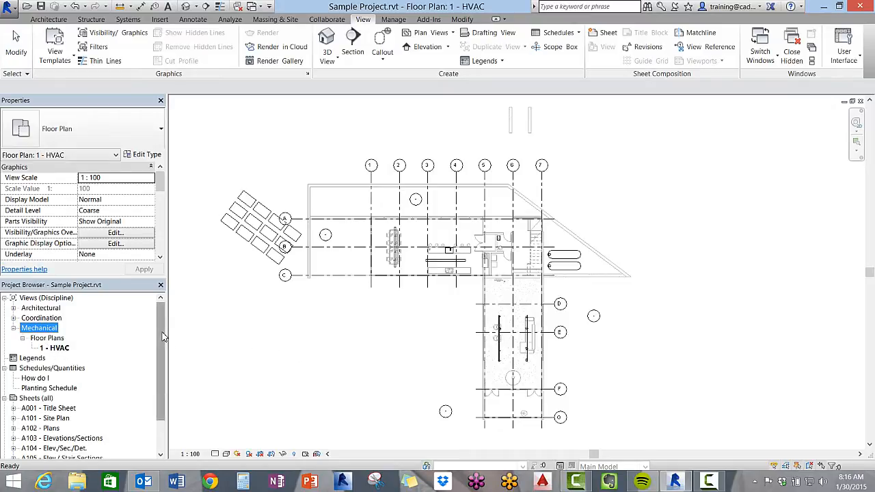
click(59, 349)
right_click(61, 350)
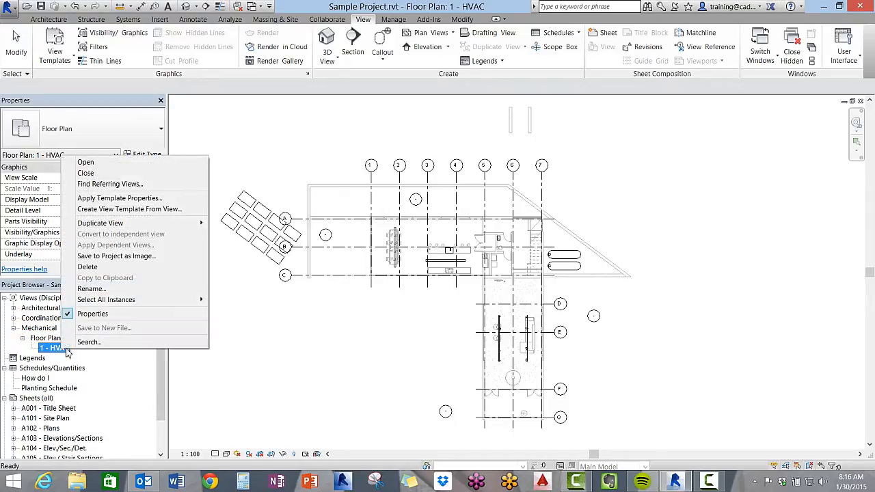
mouse_move(111, 227)
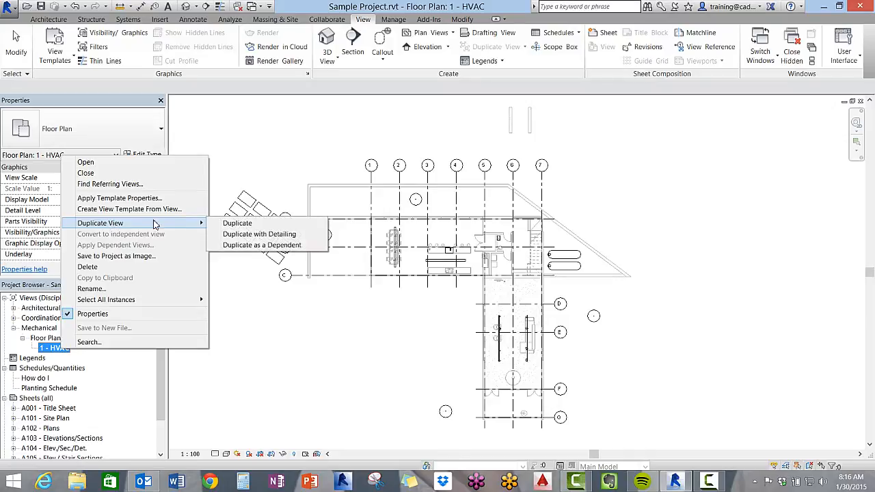
click(258, 246)
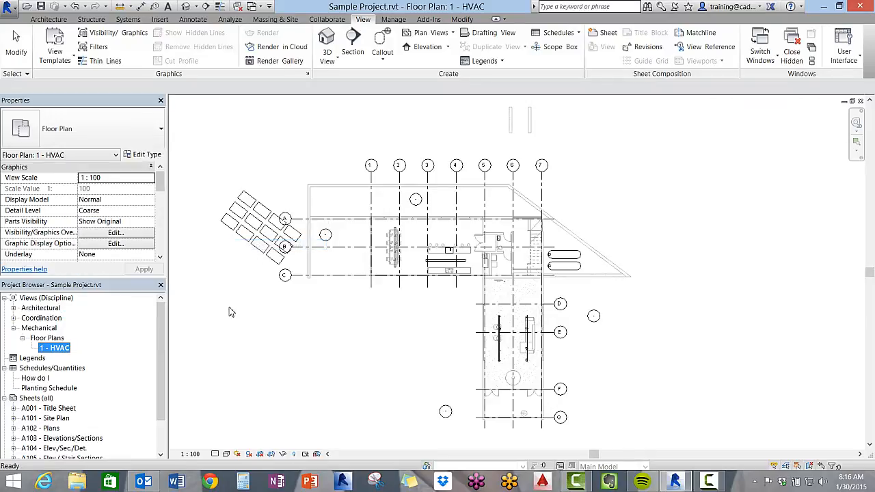
- Rename the new dependent view as 1 - HVAC - AREA A
right_click(105, 363)
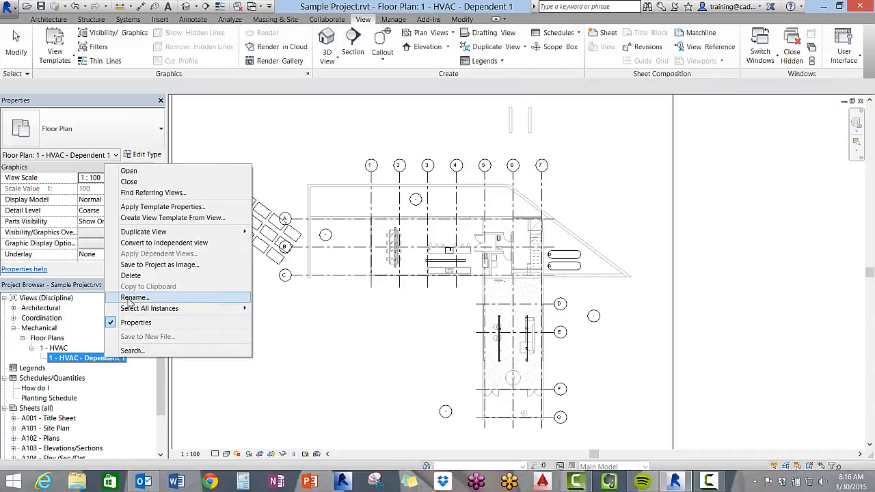
click(129, 298)
click(432, 230)
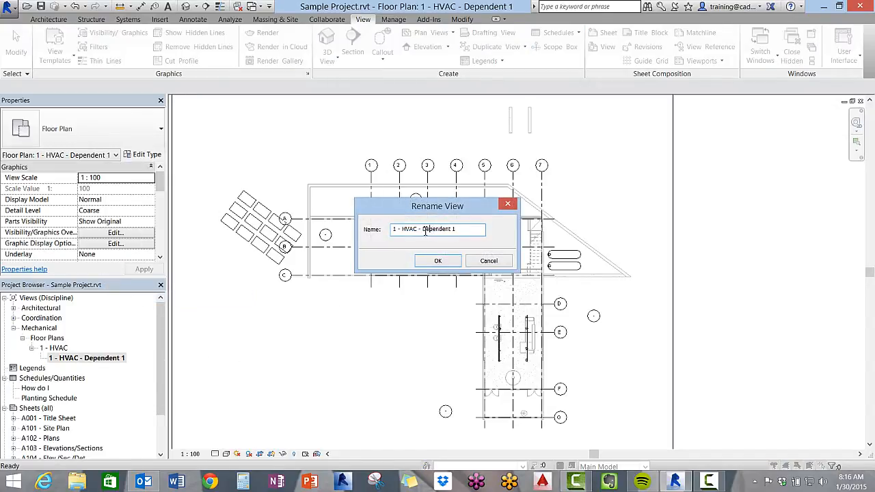
drag(424, 231, 462, 235)
text(AREA)
click(441, 261)
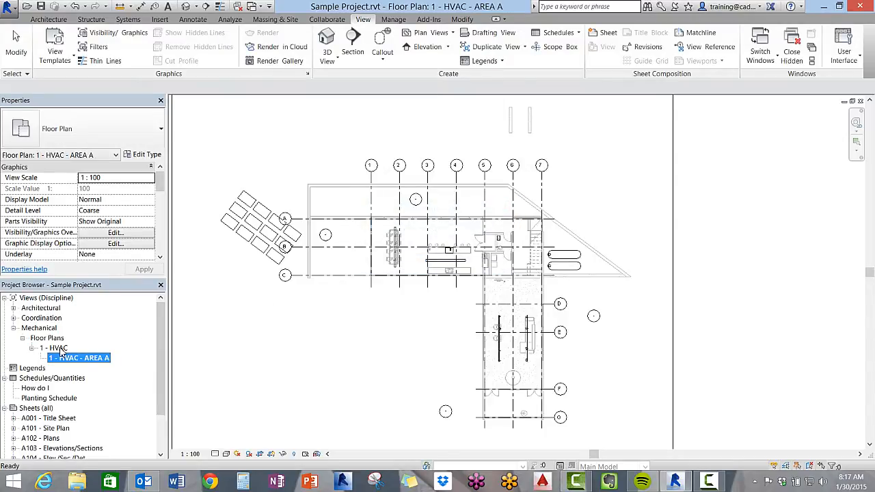
- Create a second dependent duplicate of the 1 - HVAC floor plan
double_click(58, 348)
right_click(60, 349)
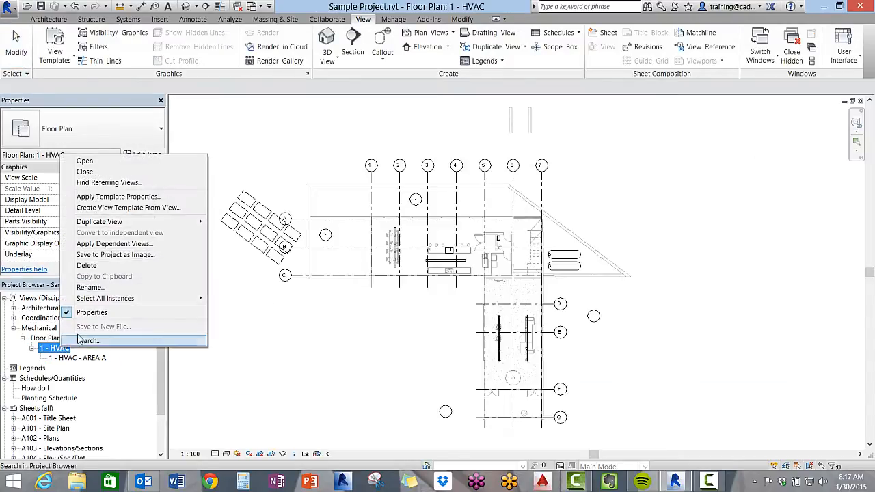
mouse_move(126, 223)
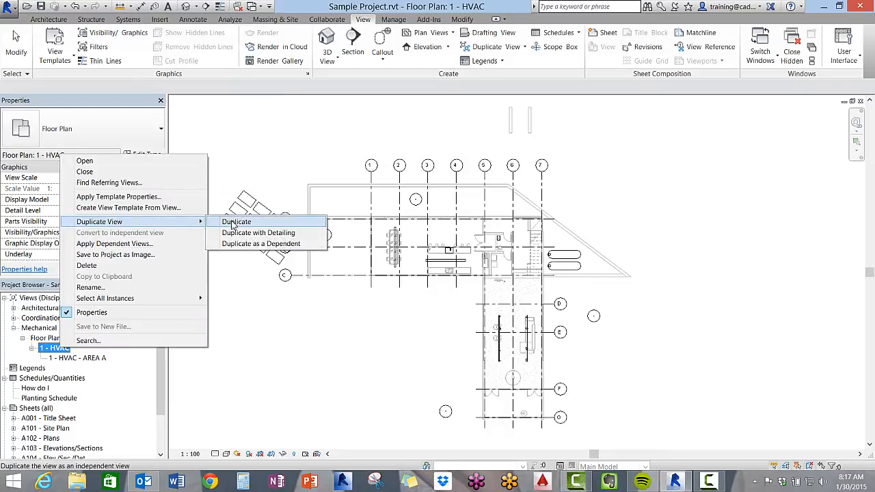
click(238, 244)
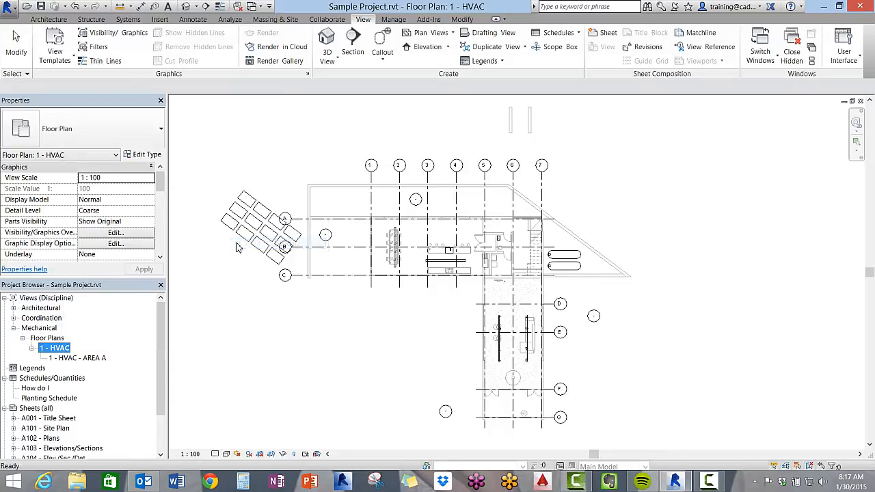
- Rename the second dependent view as 1 - HVAC - AREA B
right_click(101, 371)
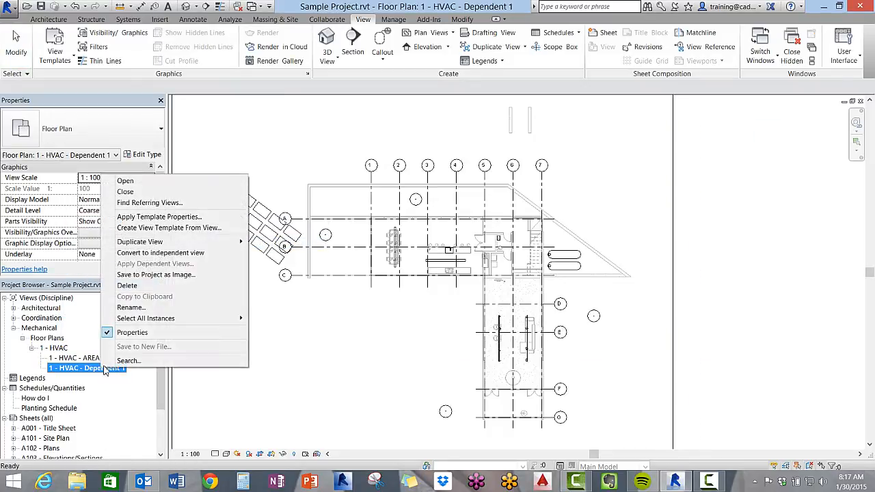
click(131, 308)
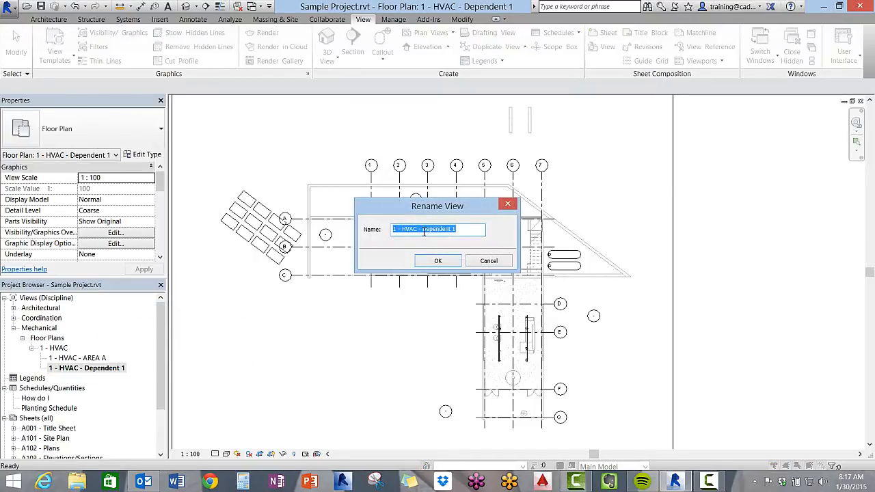
drag(423, 229, 454, 229)
text(AREA)
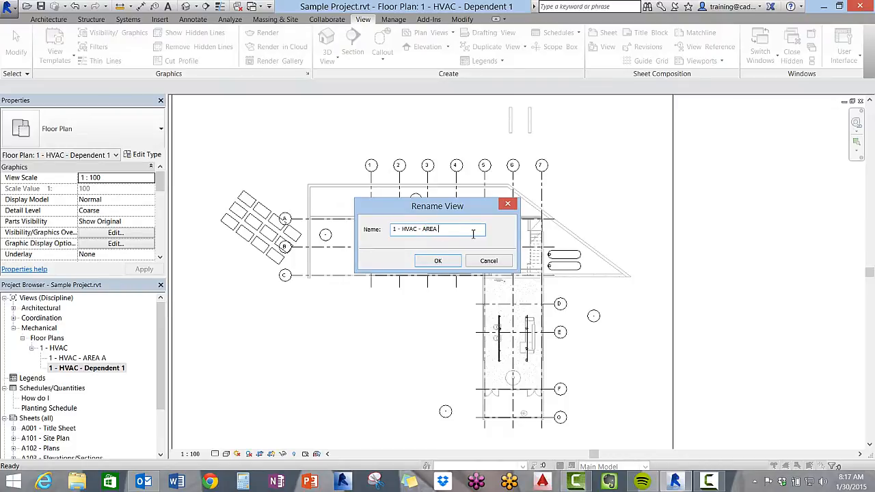
click(443, 262)
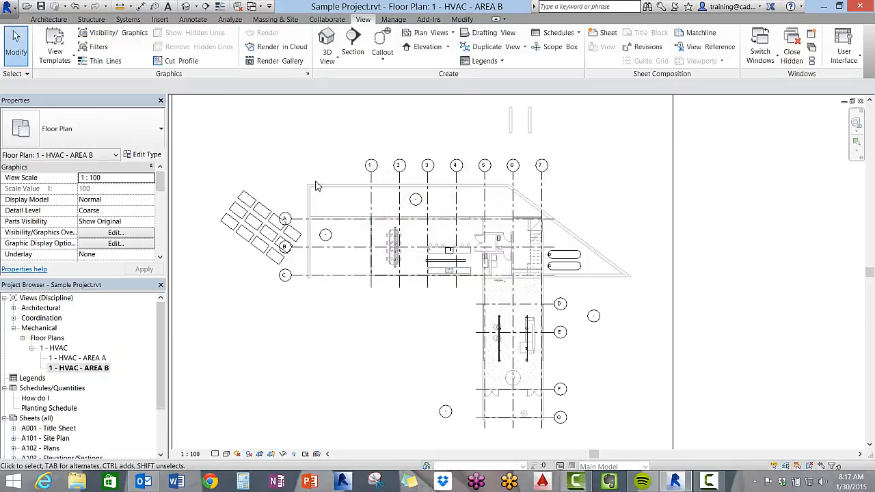
- Tile the open view windows and close the A001 - Title Sheet view
scroll(305, 360, down, 3)
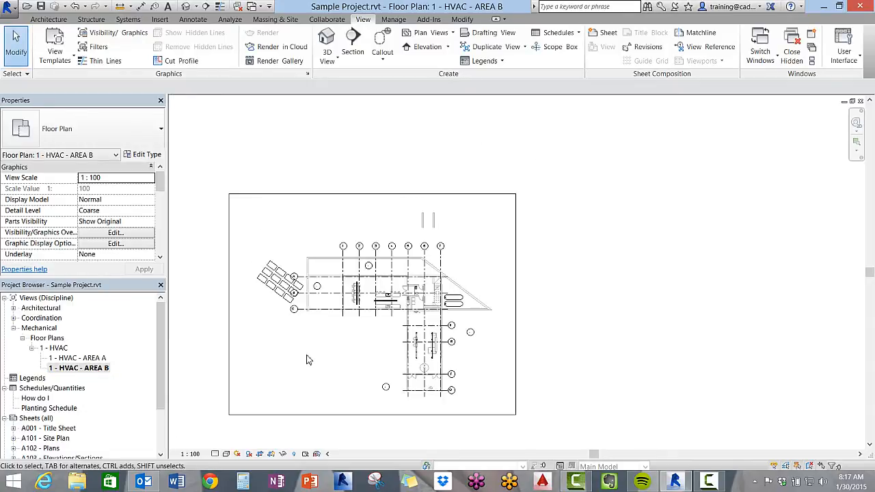
middle_drag(301, 360, 348, 350)
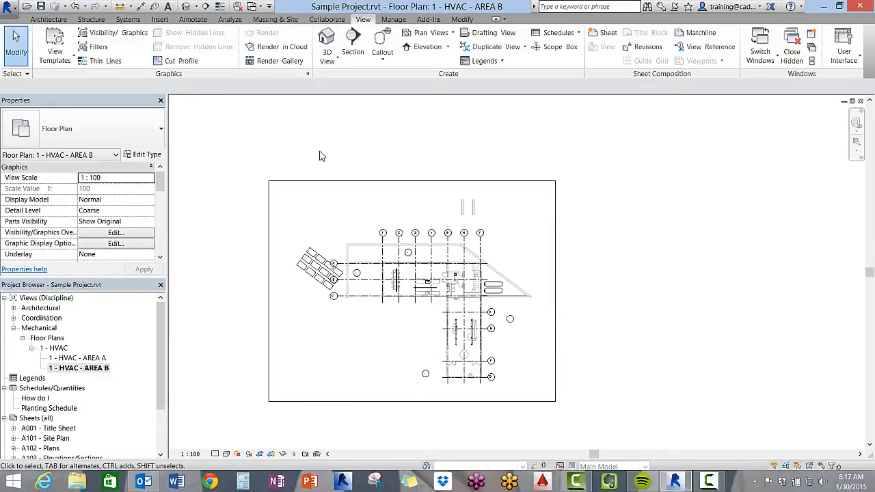
key(w)
key(t)
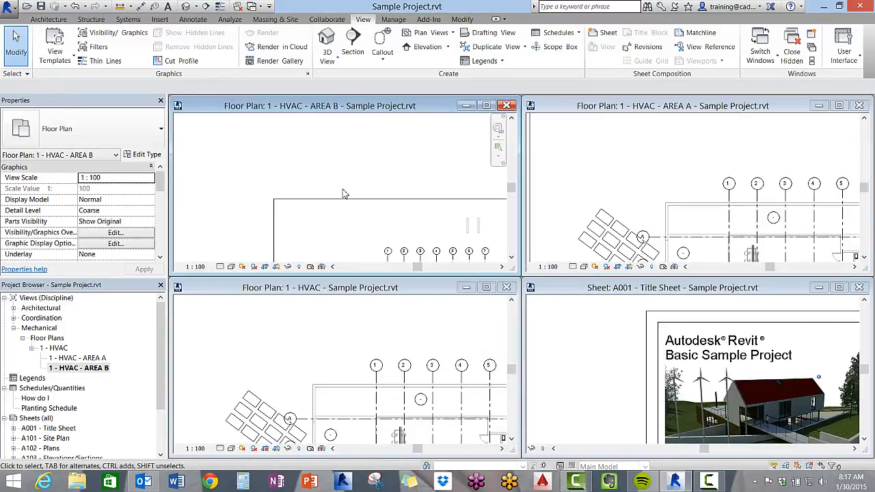
click(861, 288)
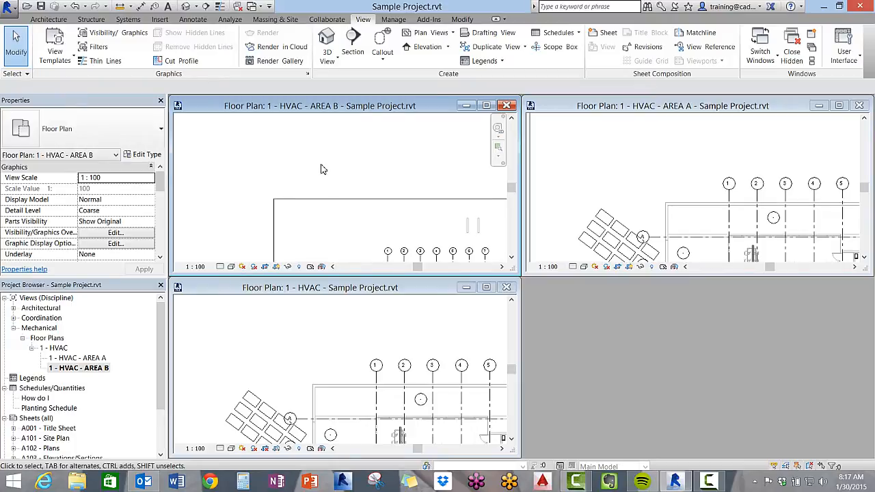
- Maximize the view windows and make the parent 1 - HVAC floor plan the active view
click(289, 344)
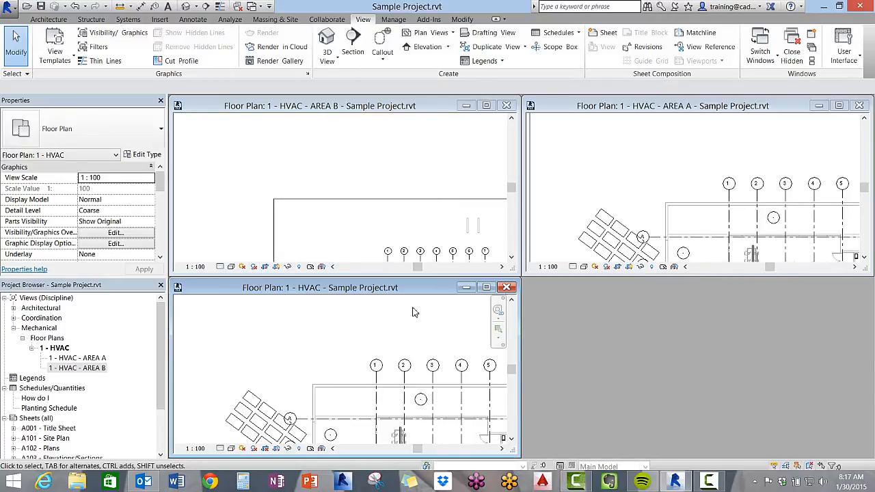
double_click(366, 294)
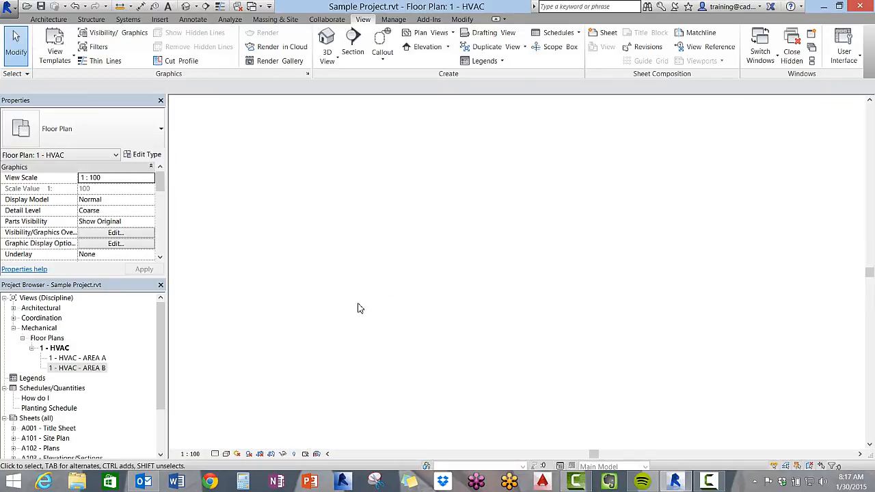
click(56, 355)
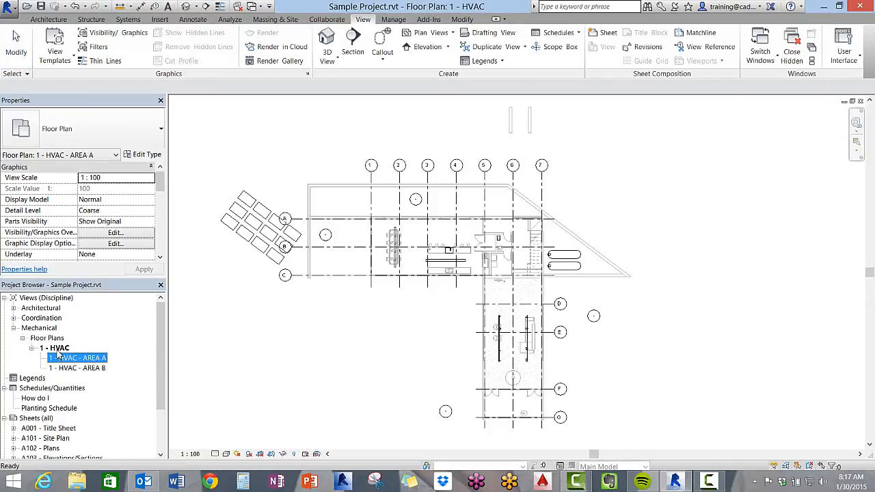
click(57, 349)
click(332, 343)
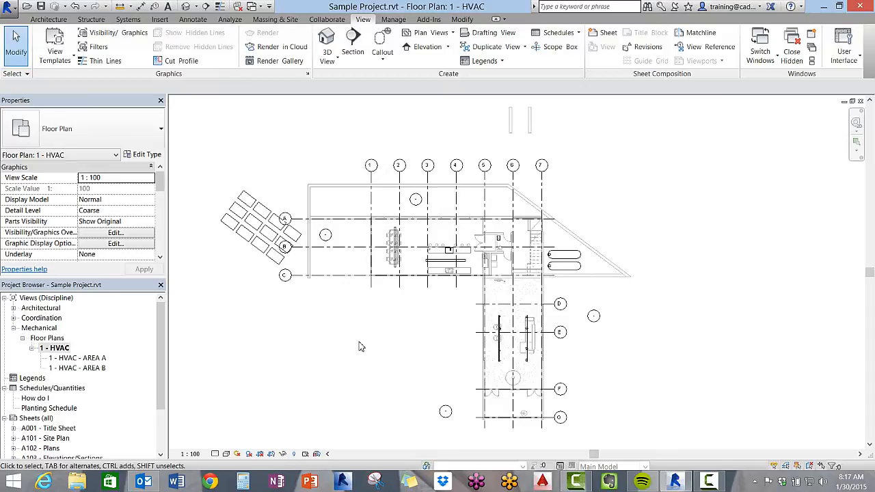
- Draw a scope box around the building's horizontal wing, enclosing grids 1 to 7 and extending just below grid C
scroll(362, 346, up, 2)
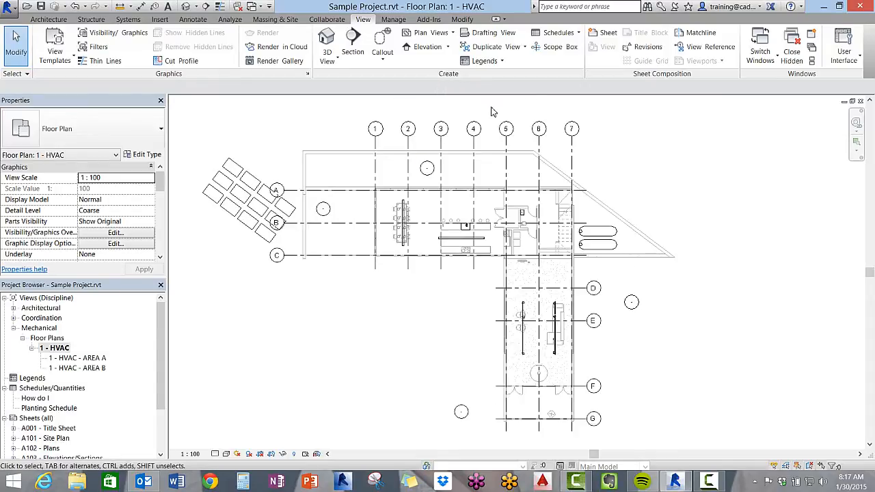
click(547, 50)
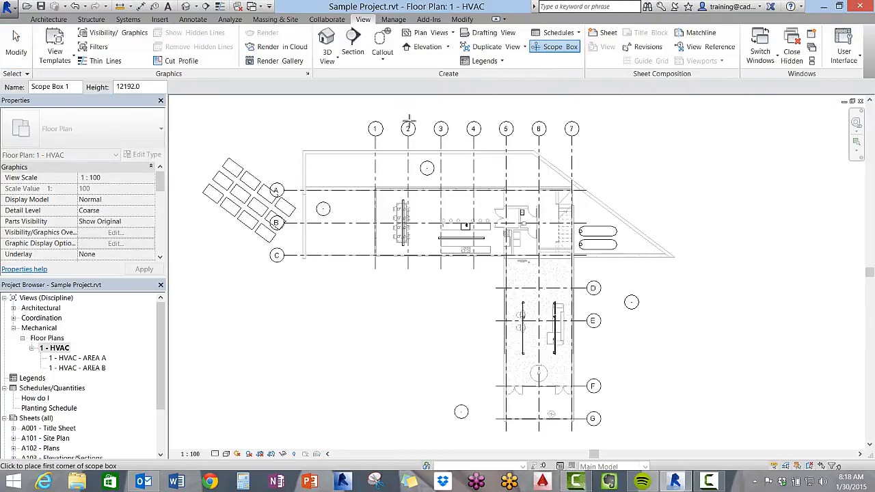
click(367, 118)
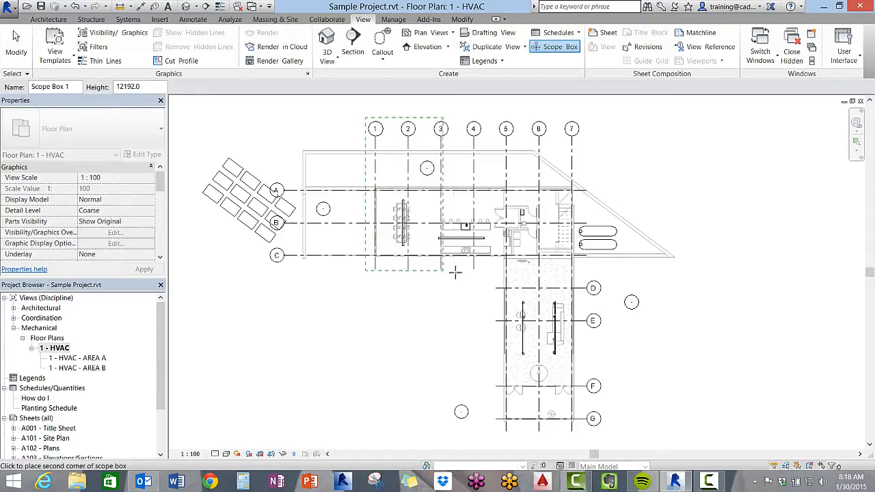
click(683, 266)
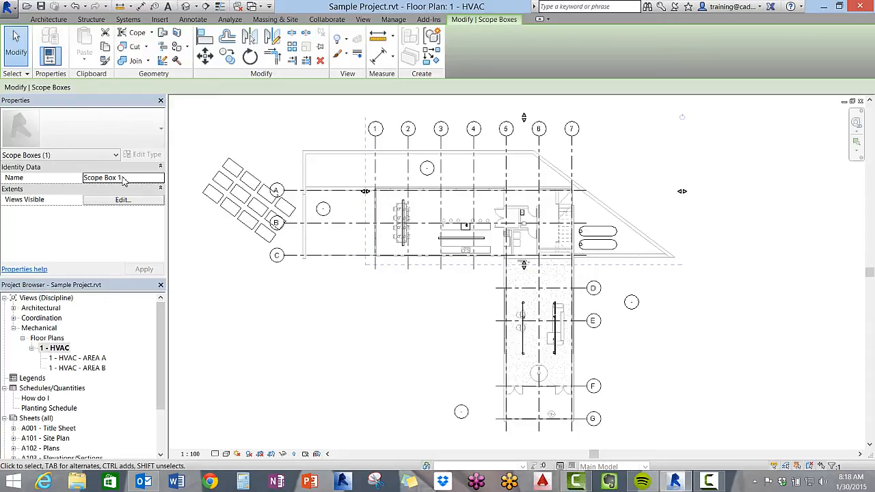
- Rename the scope box as AREA A
click(111, 179)
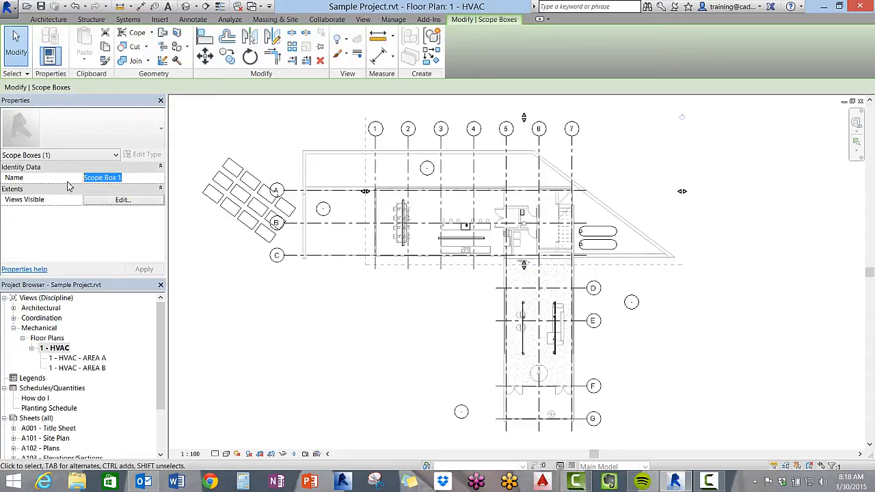
text(AREA)
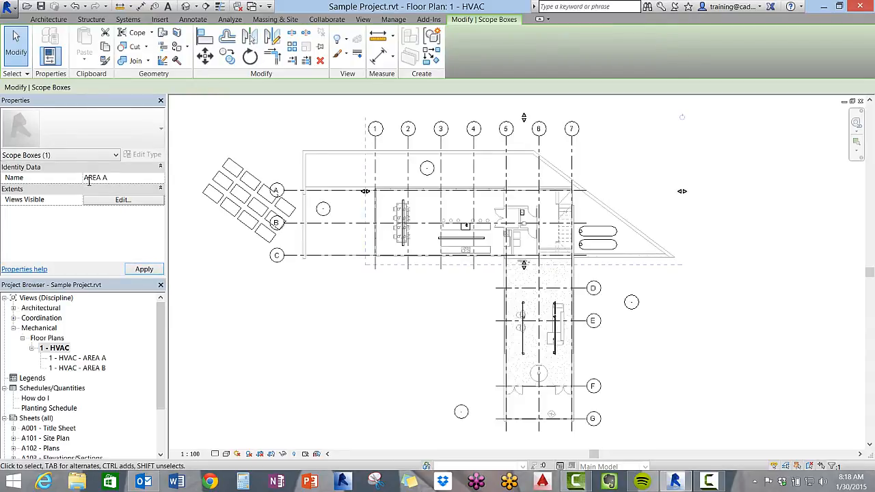
text( A)
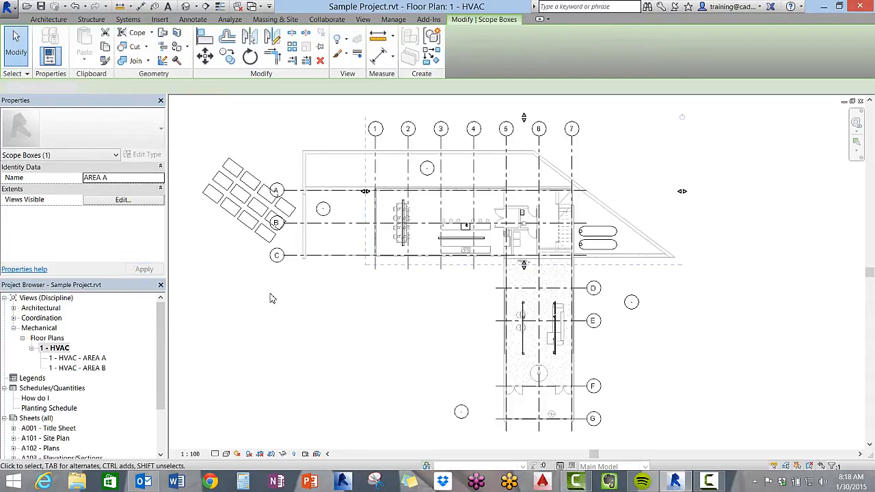
- Draw a second scope box around the building's vertical wing, enclosing grids 5 to 7 from just above grid C to below grid G
click(273, 301)
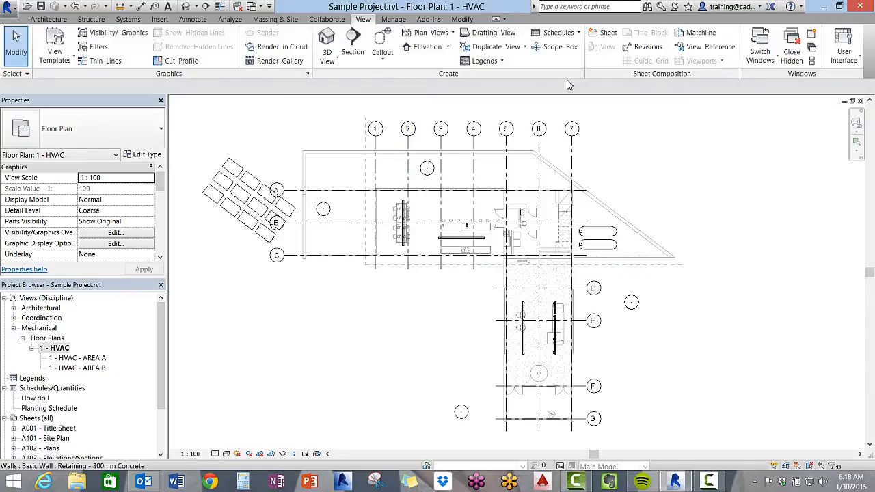
click(560, 48)
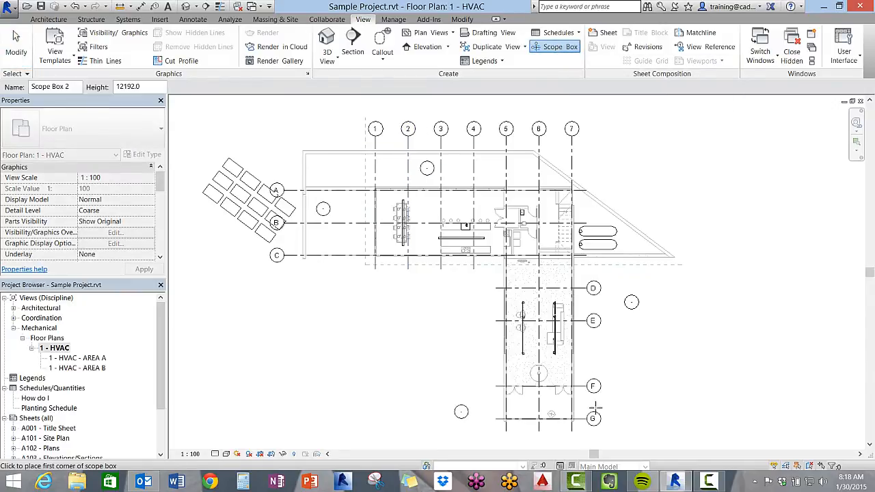
click(607, 436)
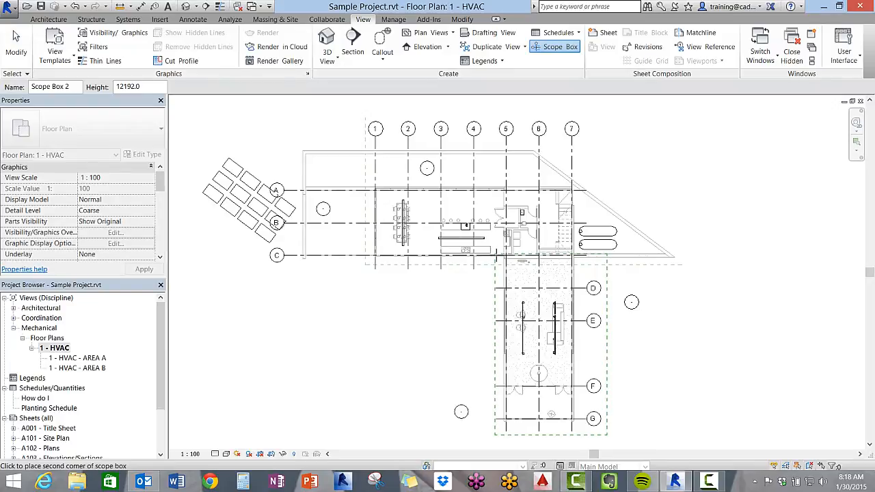
click(495, 257)
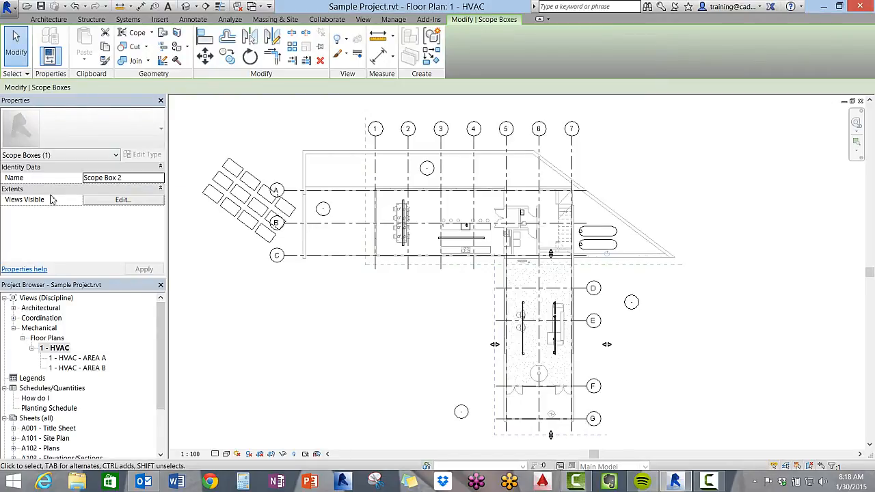
click(132, 177)
click(126, 179)
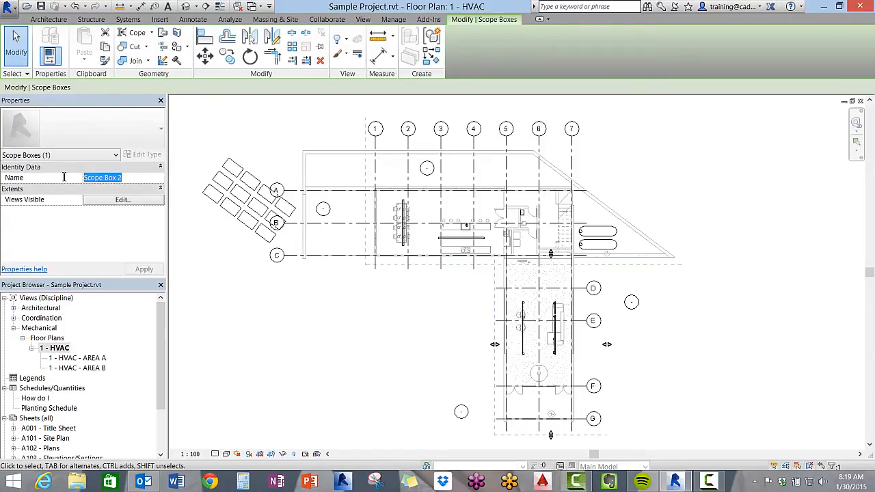
key(r)
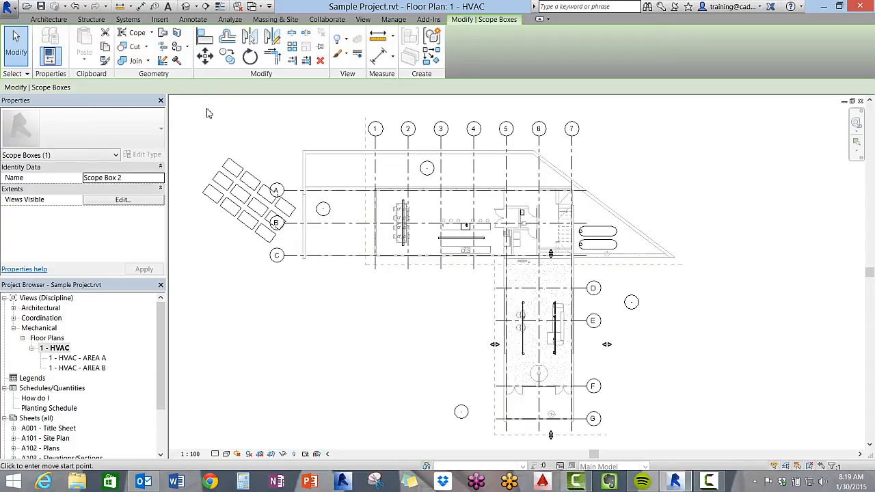
scroll(202, 116, up, 2)
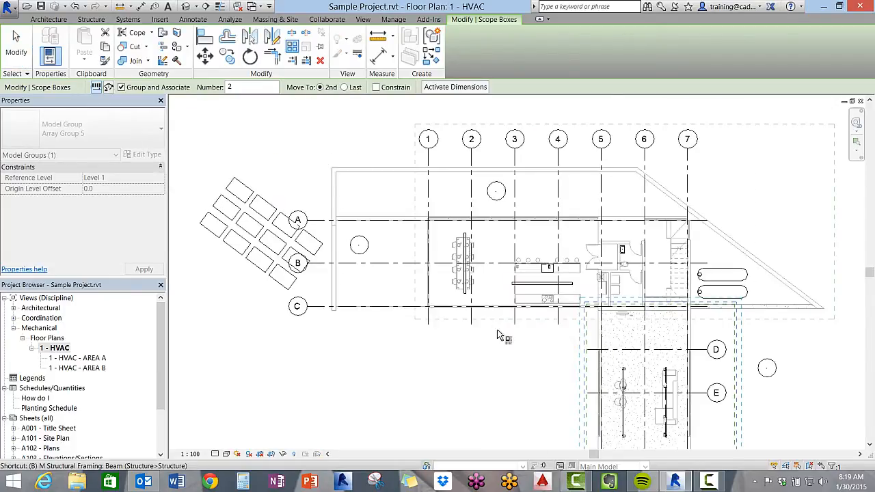
click(517, 349)
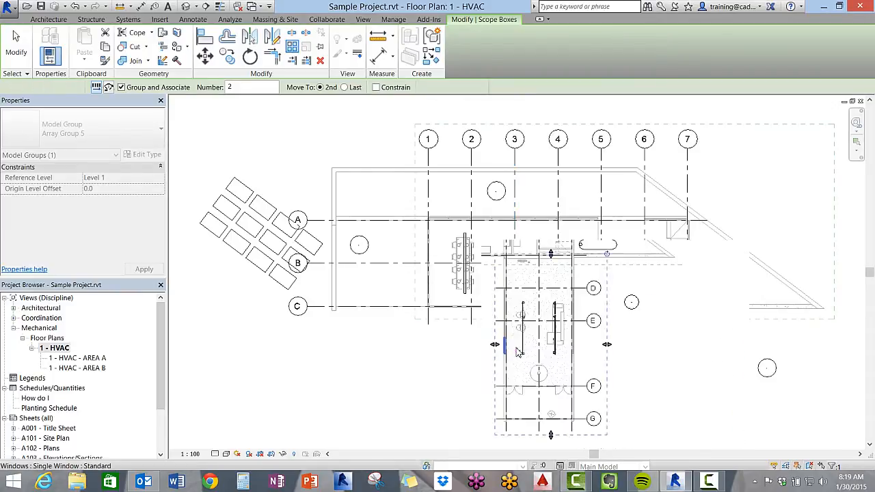
key(Escape)
- Rename the scope box around the vertical wing as AREA B
click(495, 364)
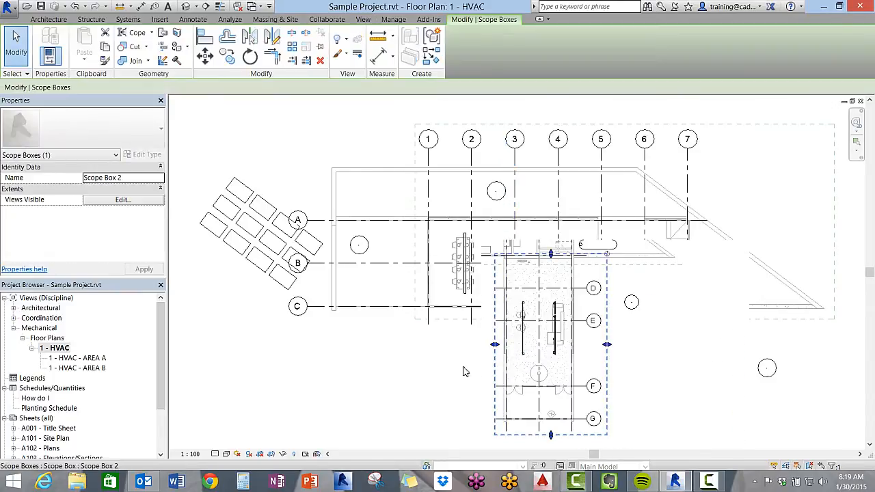
click(136, 177)
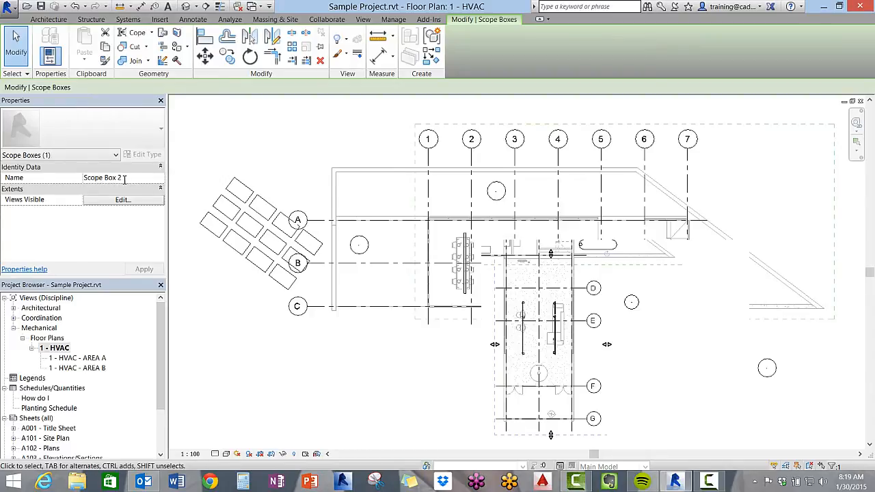
drag(124, 179, 86, 182)
text(AREA)
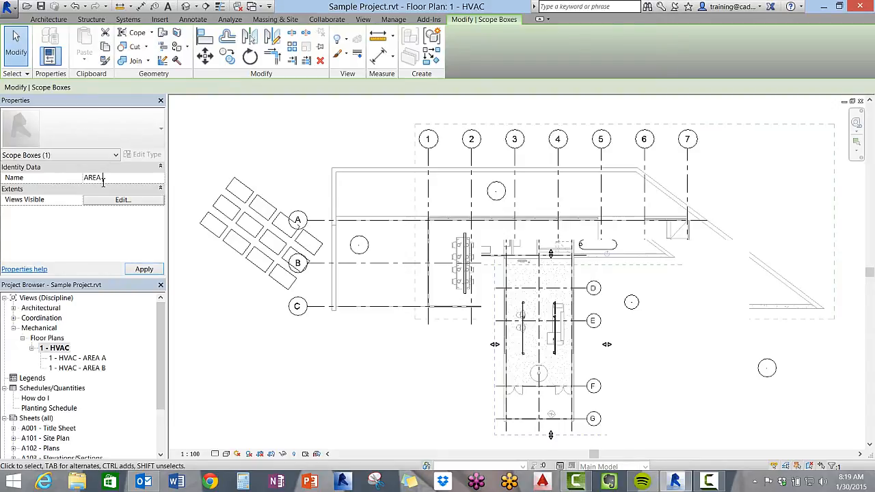
text( B)
click(137, 269)
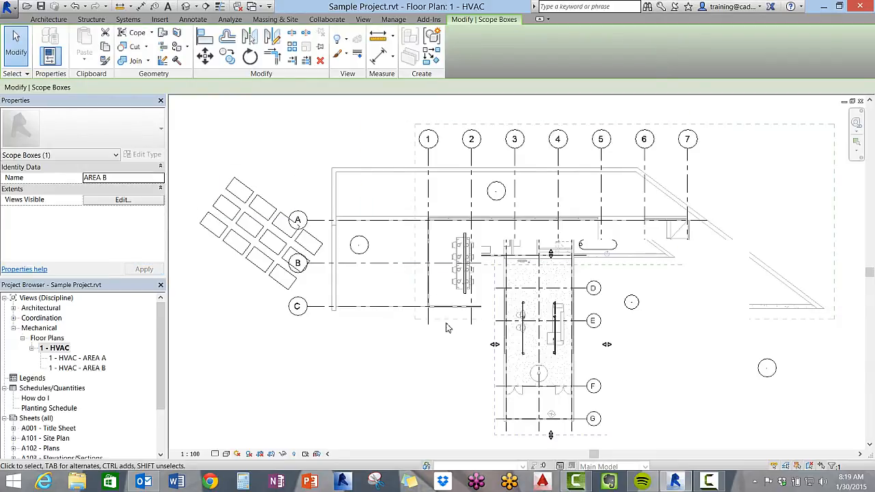
click(409, 287)
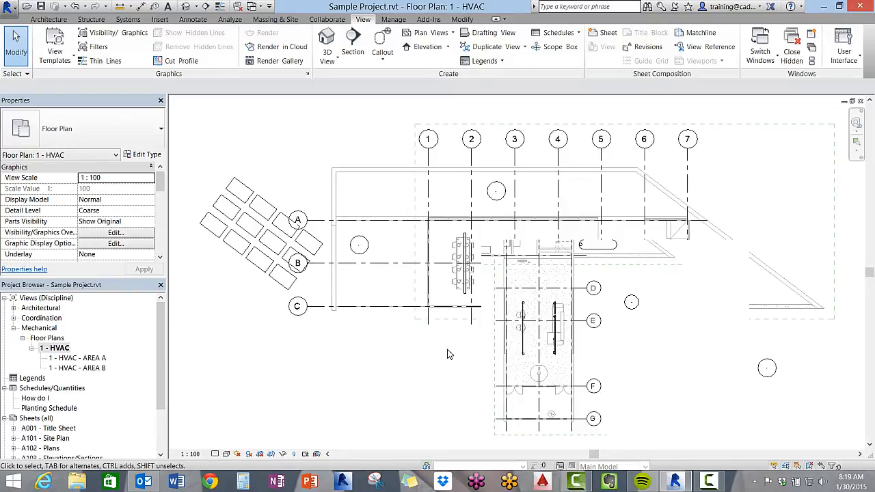
- Check the extents of the AREA A and AREA B scope boxes on the parent plan
scroll(447, 354, down, 3)
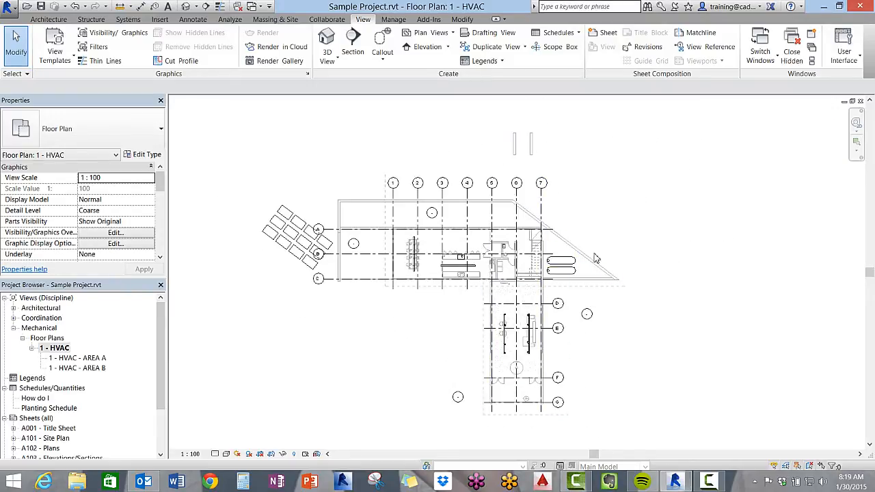
click(602, 290)
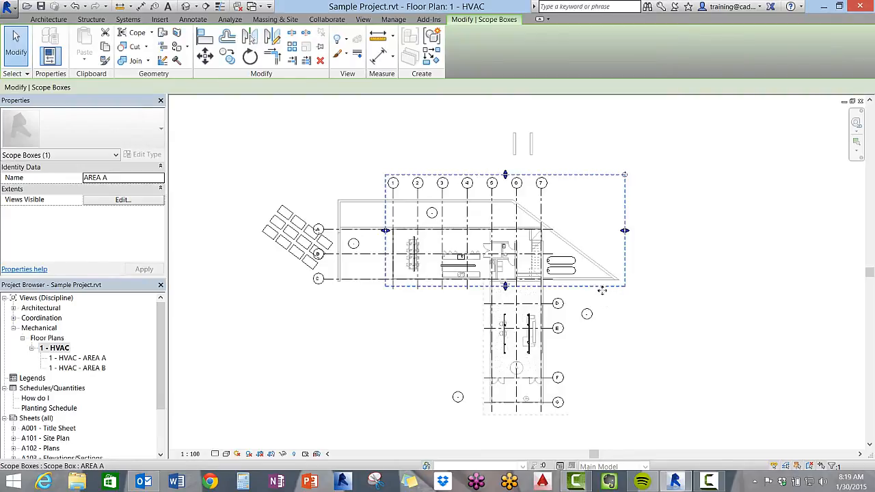
click(569, 345)
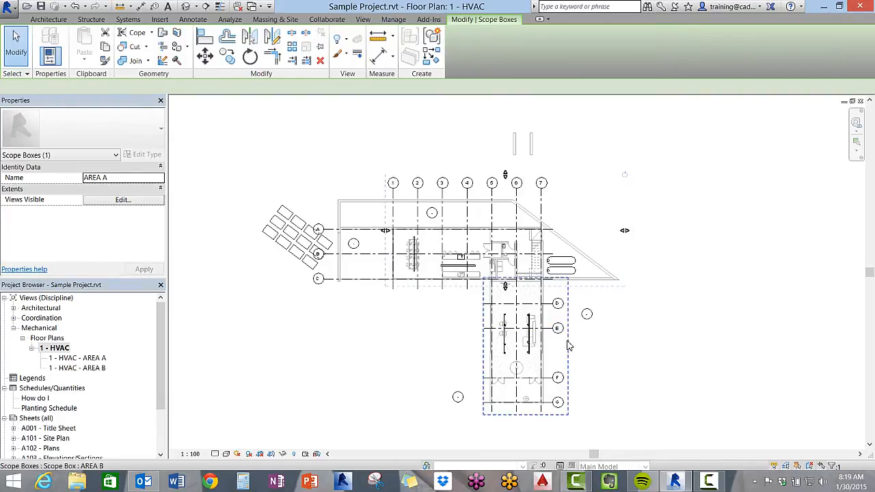
click(376, 351)
scroll(369, 350, down, 2)
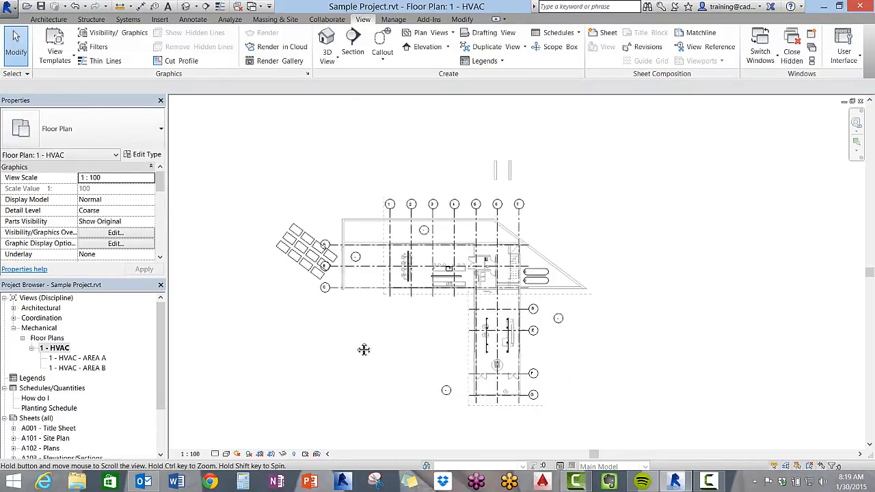
middle_drag(364, 350, 302, 334)
scroll(317, 332, up, 1)
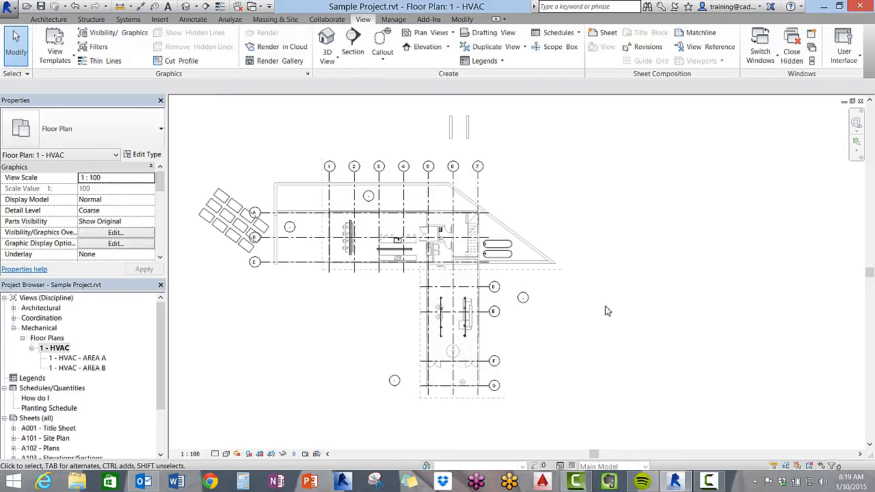
- Tile the open view windows and fit the building plan within the AREA A, AREA B and parent HVAC views
key(w)
key(t)
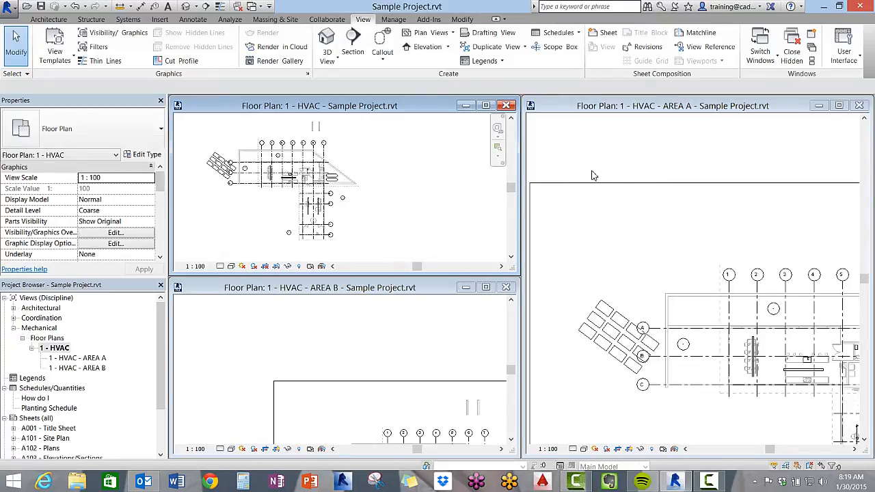
click(677, 240)
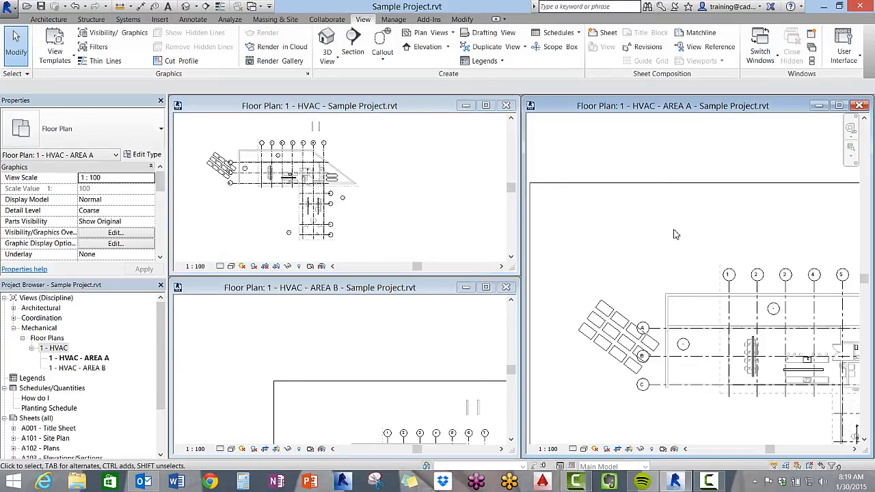
scroll(682, 246, down, 5)
middle_drag(778, 343, 723, 299)
click(364, 340)
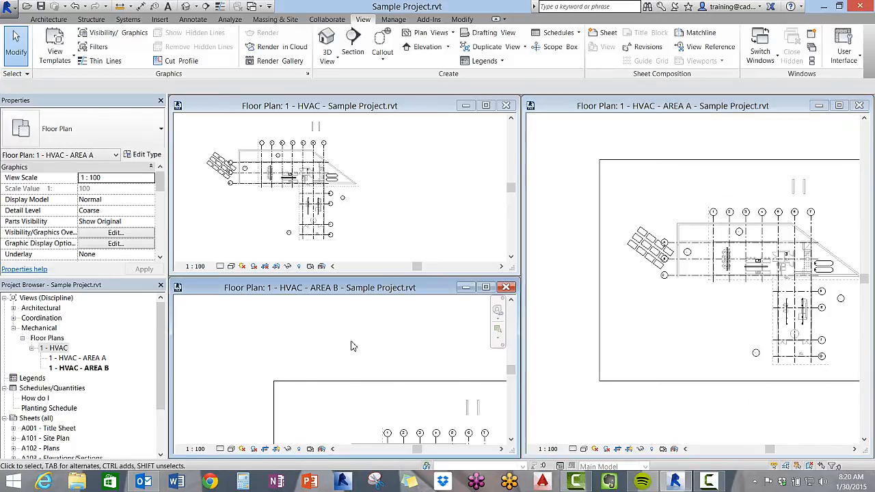
scroll(354, 346, down, 4)
middle_drag(377, 392, 329, 387)
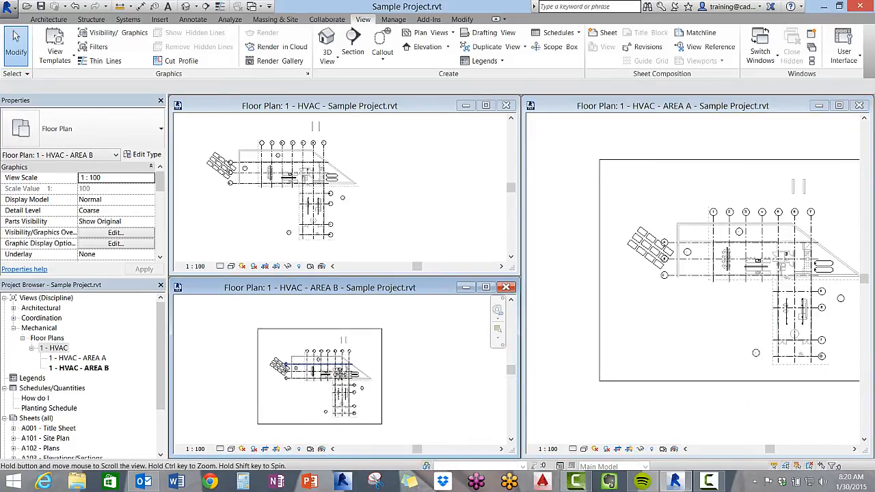
scroll(343, 312, up, 1)
click(368, 192)
middle_drag(274, 201, 307, 204)
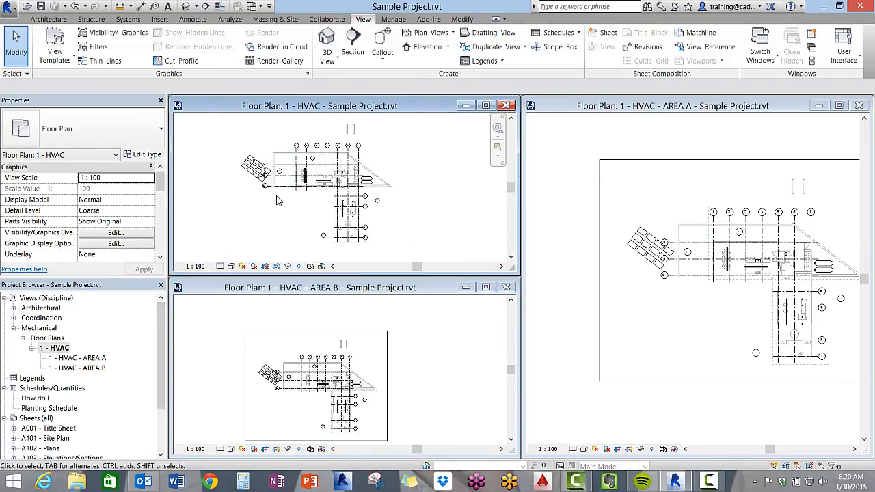
scroll(275, 198, up, 1)
middle_drag(275, 198, 284, 205)
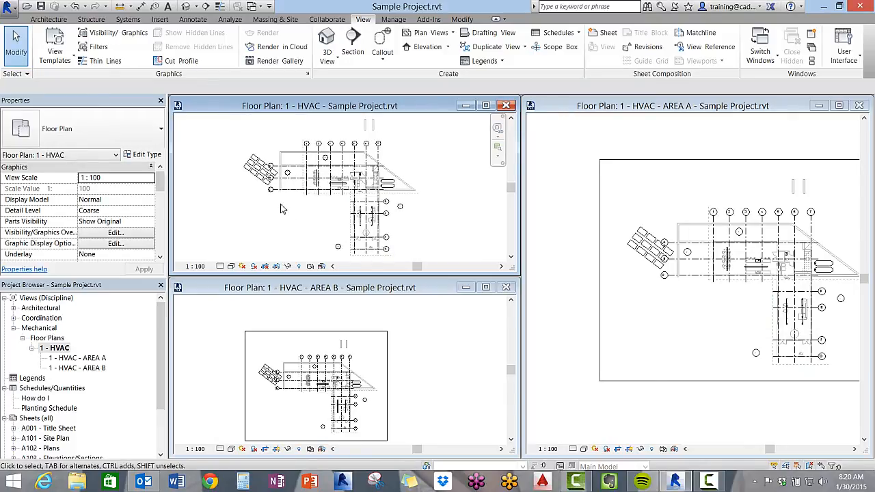
scroll(141, 338, up, 1)
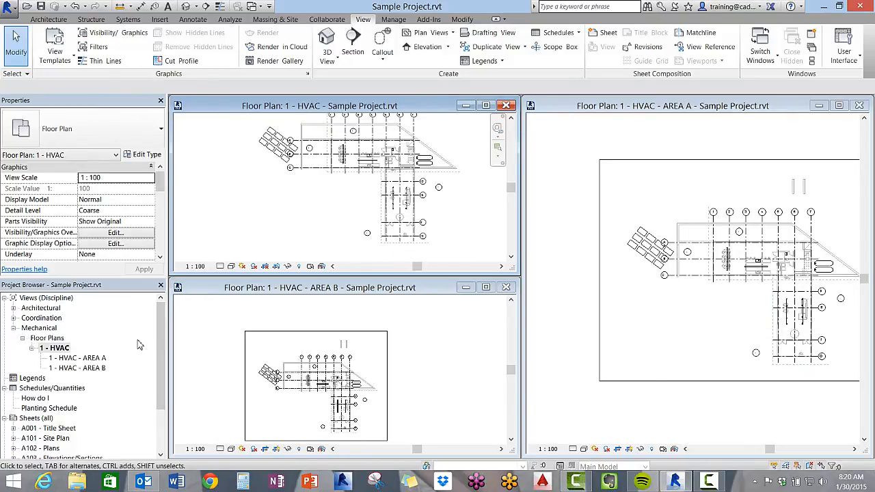
middle_drag(278, 223, 267, 236)
scroll(188, 333, up, 1)
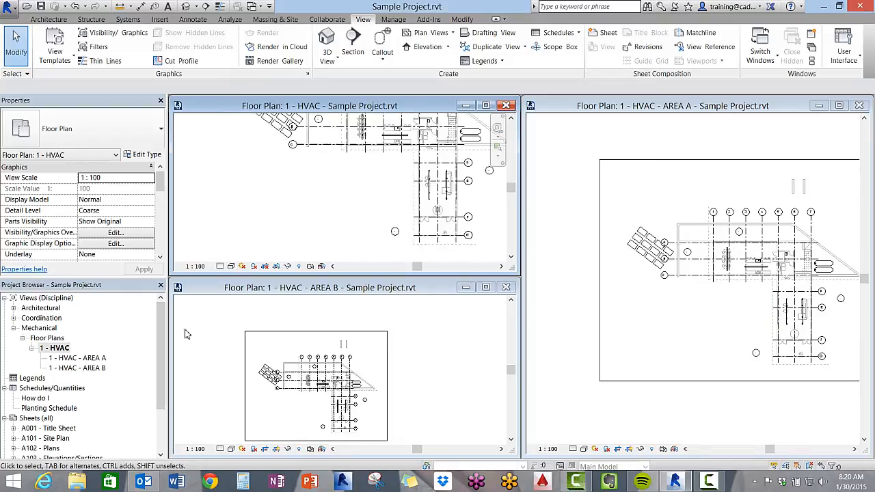
scroll(93, 359, up, 3)
scroll(333, 233, down, 4)
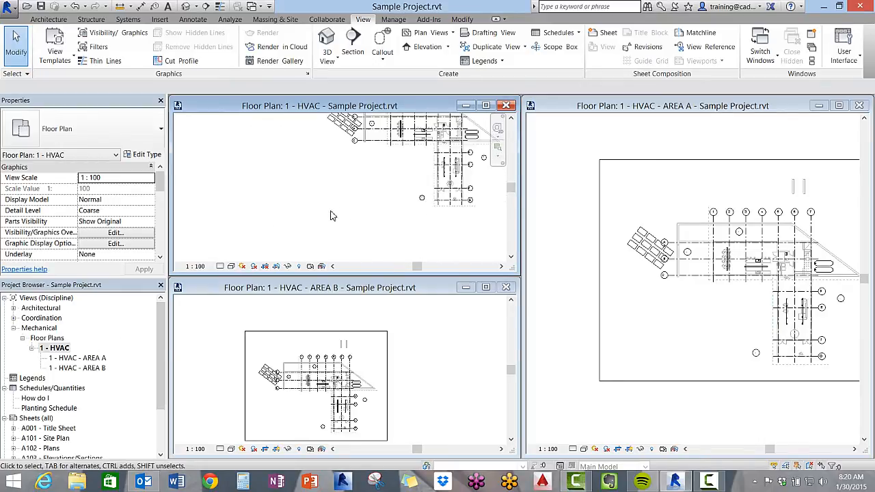
middle_drag(347, 198, 297, 240)
scroll(295, 225, up, 1)
scroll(295, 226, up, 1)
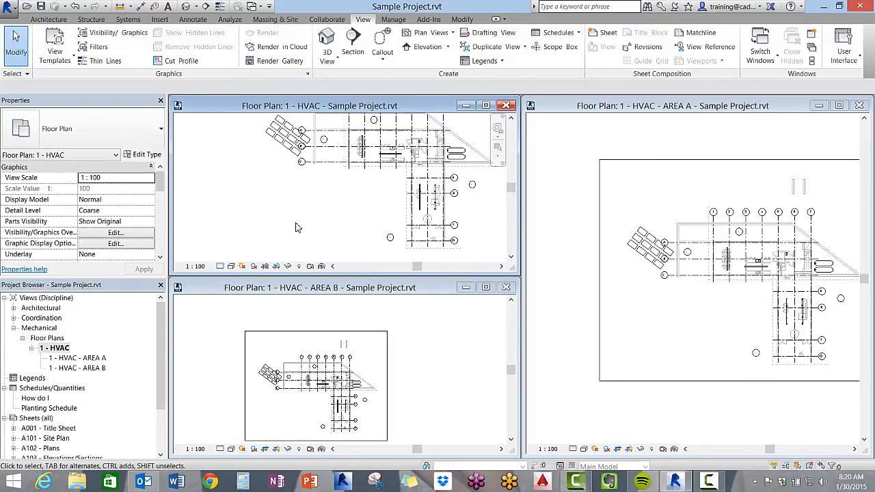
scroll(297, 225, down, 1)
middle_drag(328, 215, 295, 238)
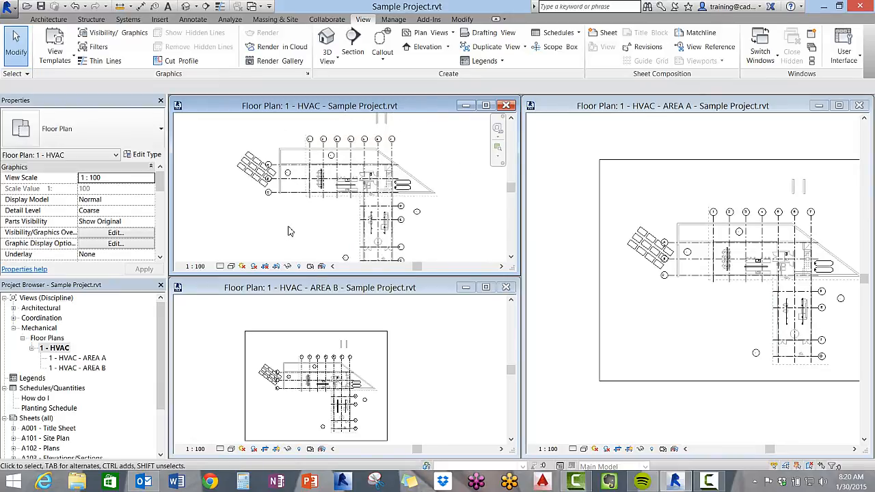
- Assign the AREA A scope box to the 1 - HVAC - AREA A floor plan and apply it
click(96, 361)
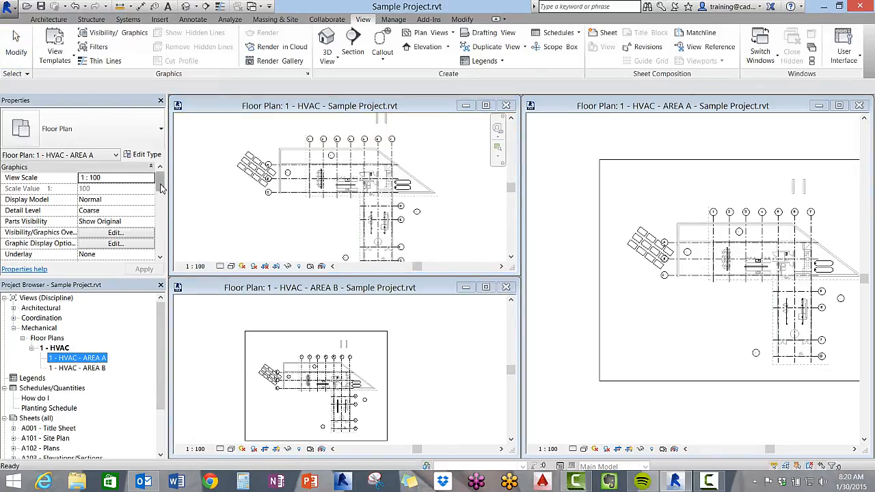
drag(161, 188, 159, 236)
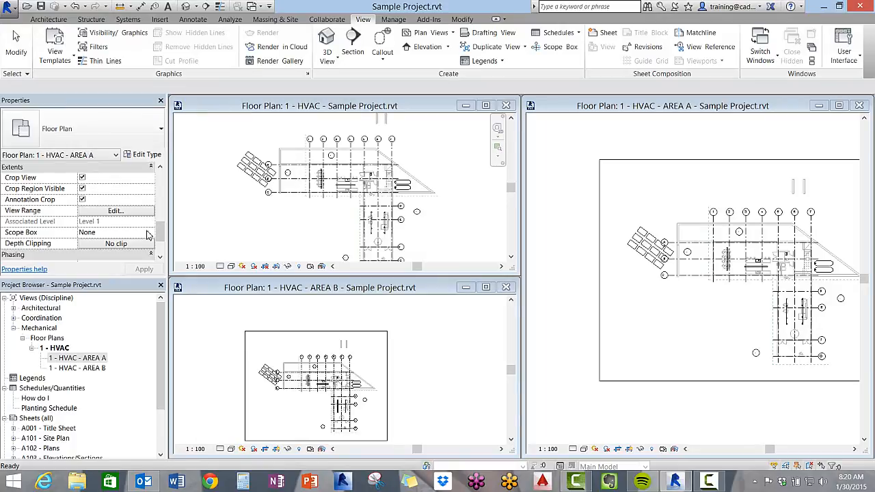
click(151, 233)
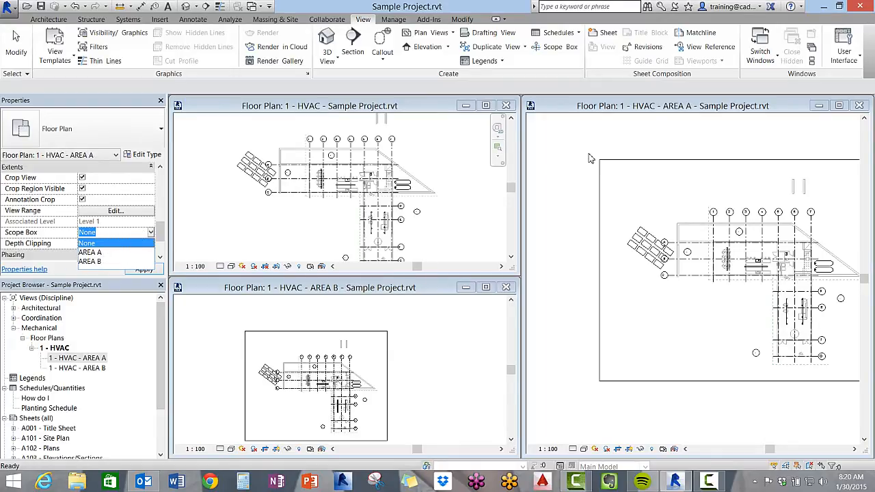
click(655, 233)
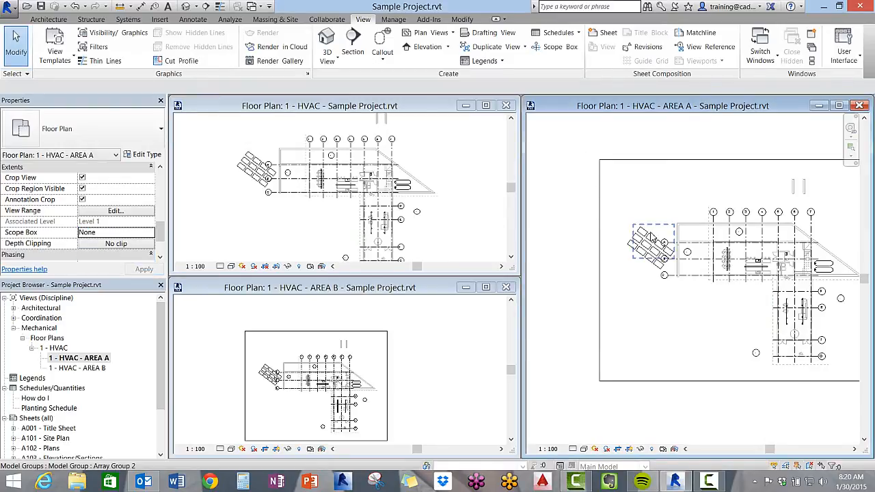
scroll(656, 233, up, 1)
middle_drag(658, 240, 609, 242)
scroll(609, 243, down, 1)
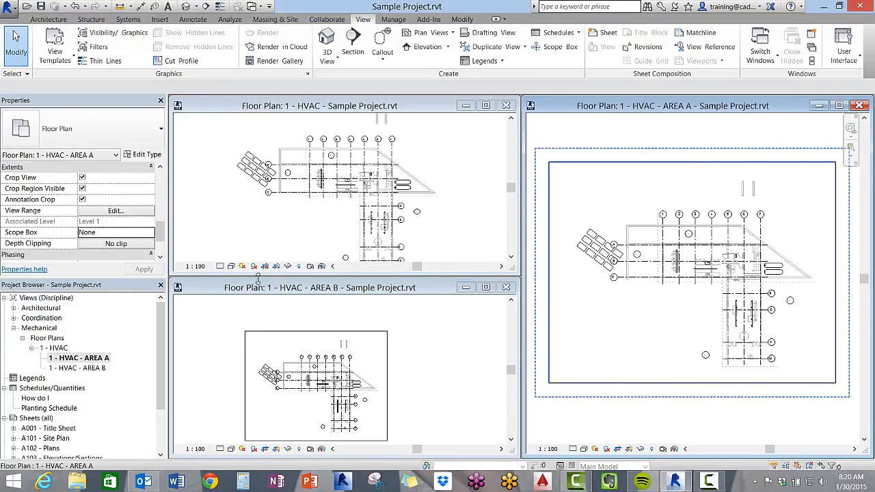
click(137, 238)
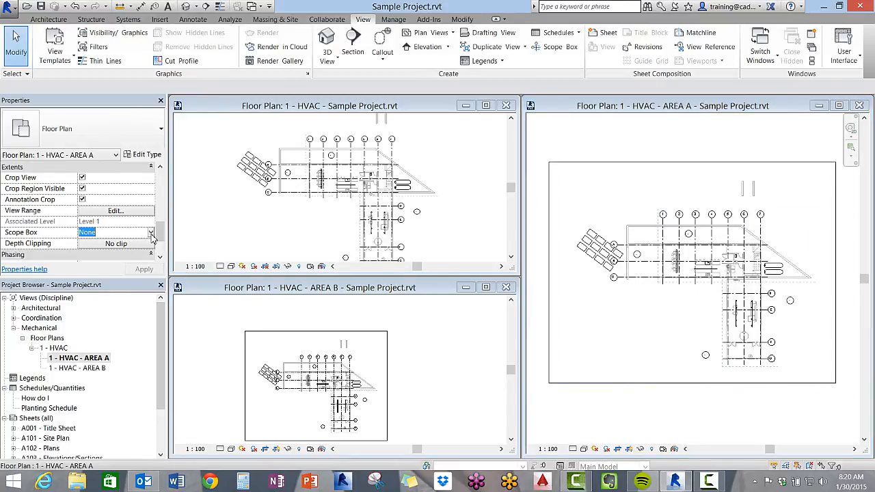
click(151, 233)
click(96, 255)
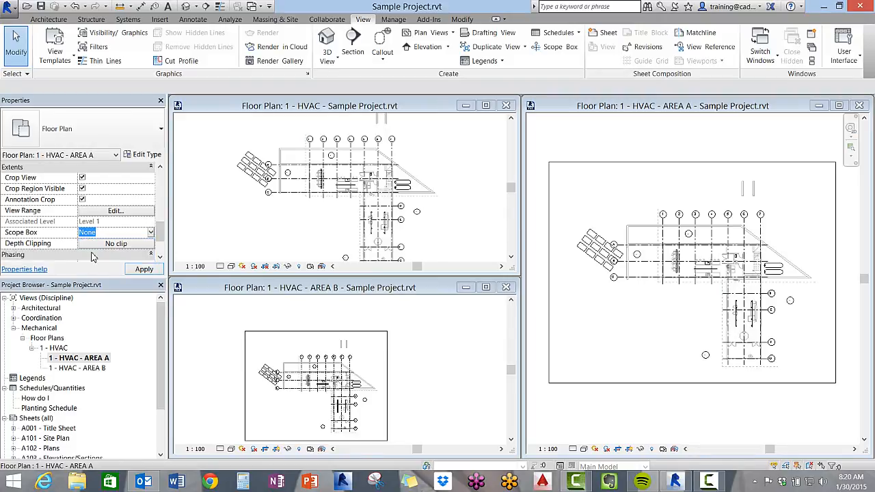
click(143, 269)
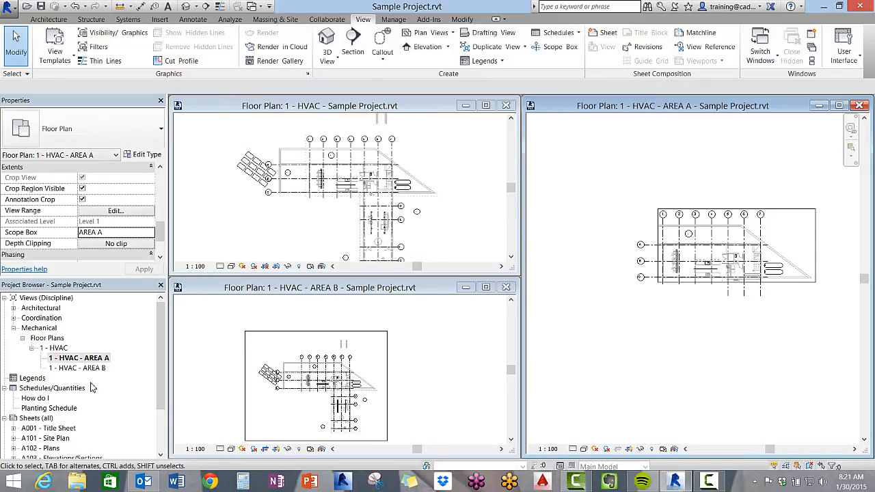
- Assign the AREA B scope box to the 1 - HVAC - AREA B floor plan
click(81, 368)
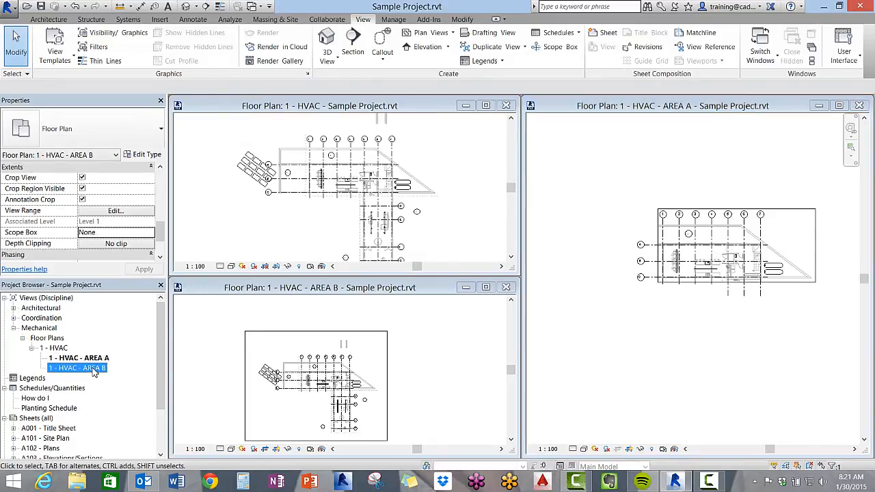
click(151, 234)
click(152, 234)
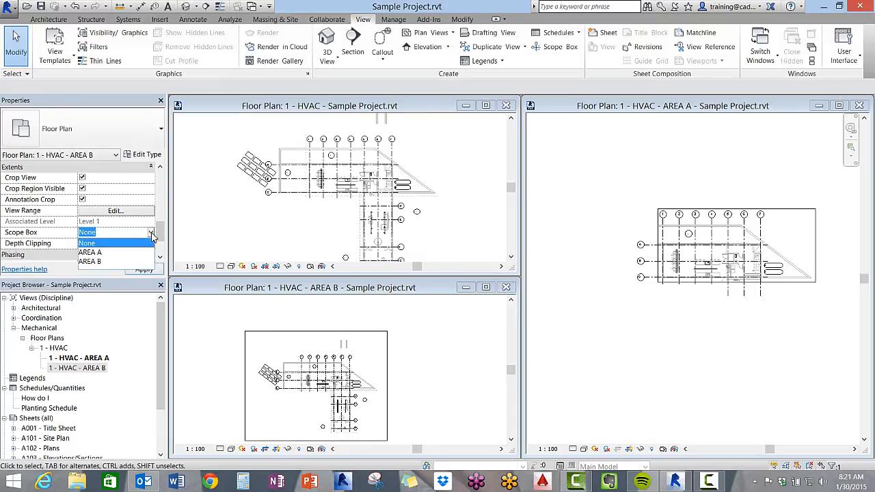
click(94, 264)
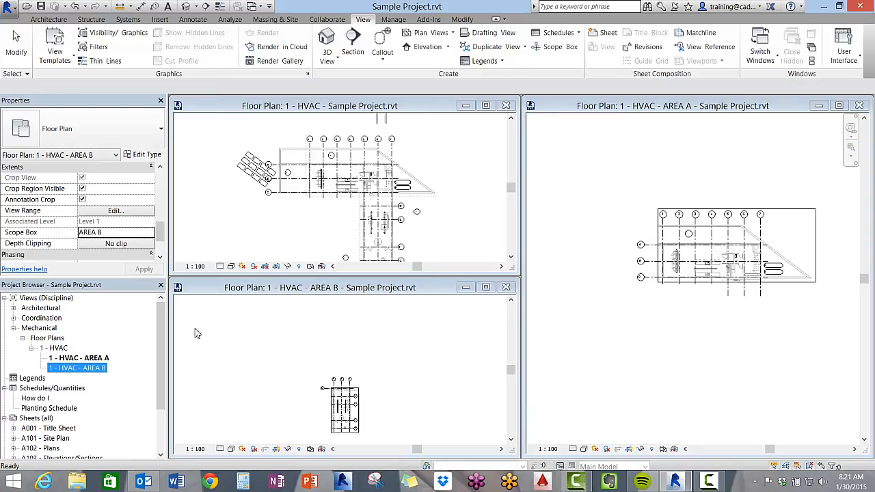
- Examine the cropped AREA B plan up close and compare it with the parent HVAC and AREA A plans
click(375, 410)
scroll(375, 411, up, 2)
scroll(375, 411, up, 3)
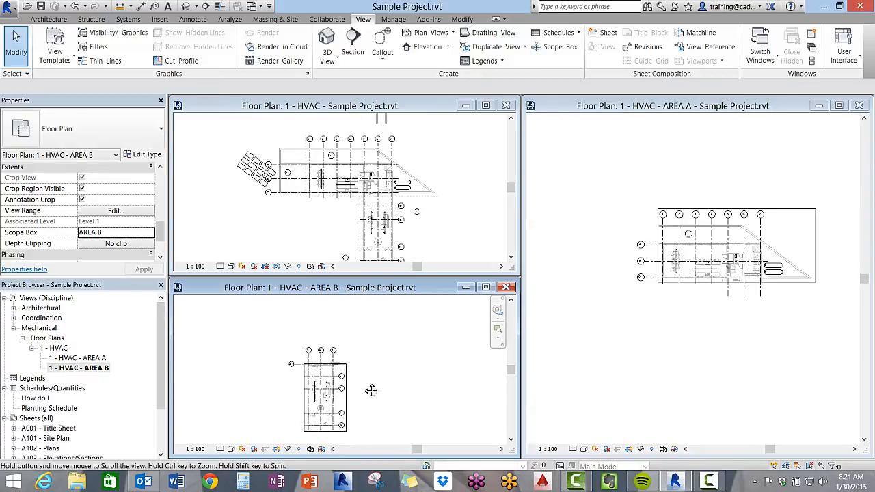
middle_drag(383, 376, 383, 386)
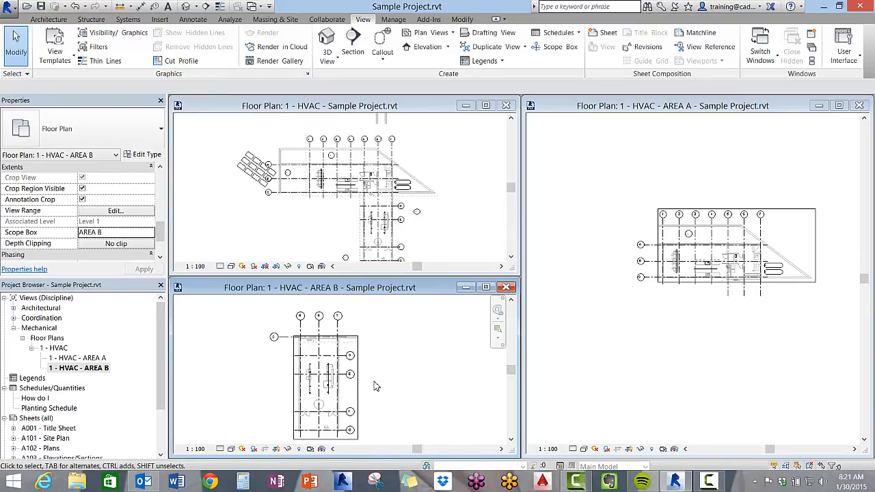
middle_drag(380, 387, 385, 385)
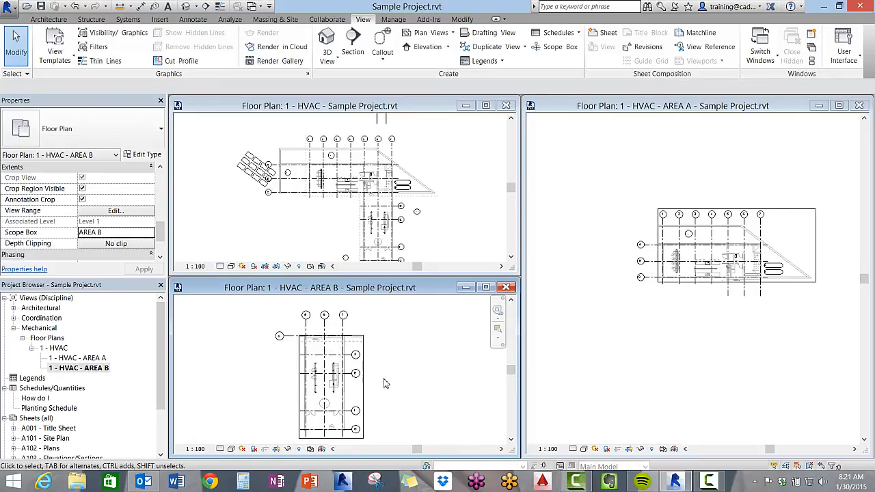
click(231, 197)
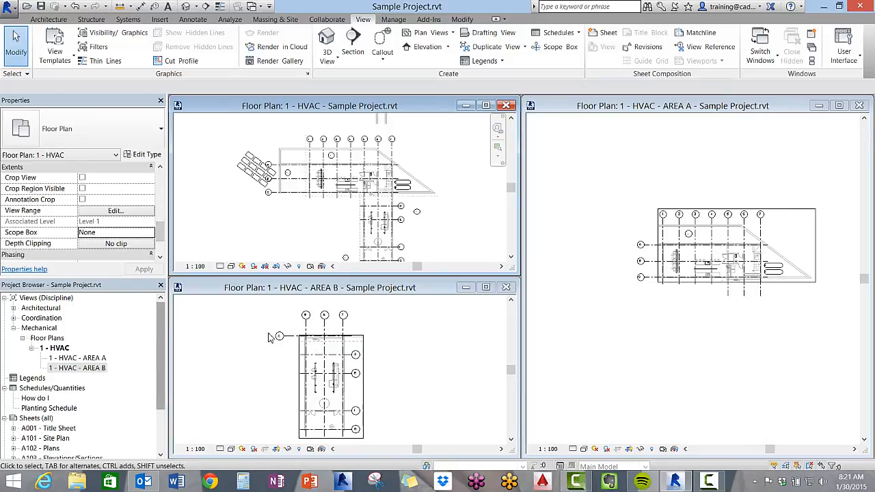
click(621, 335)
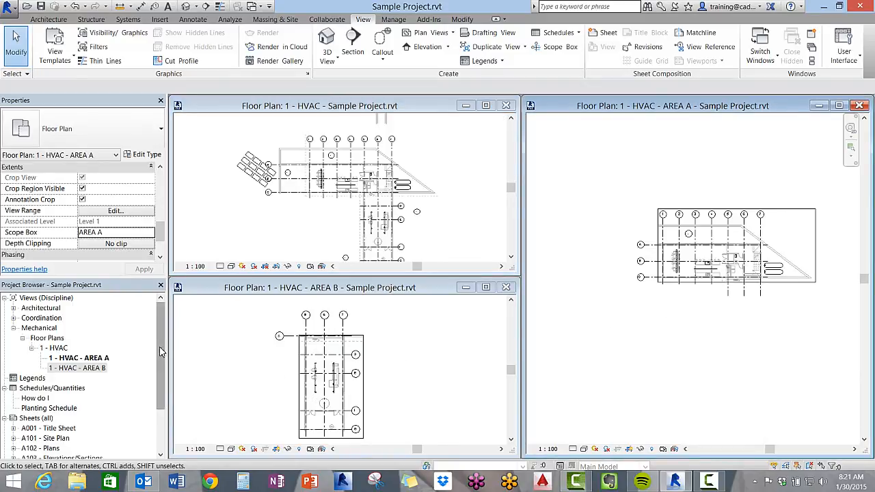
- Create a new sheet with the A1 metric titleblock and maximize its window
drag(160, 349, 162, 393)
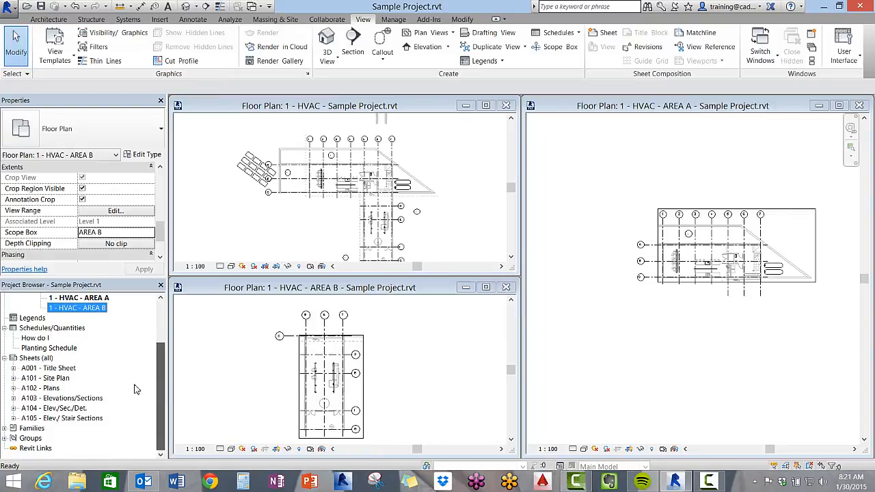
click(36, 359)
right_click(36, 360)
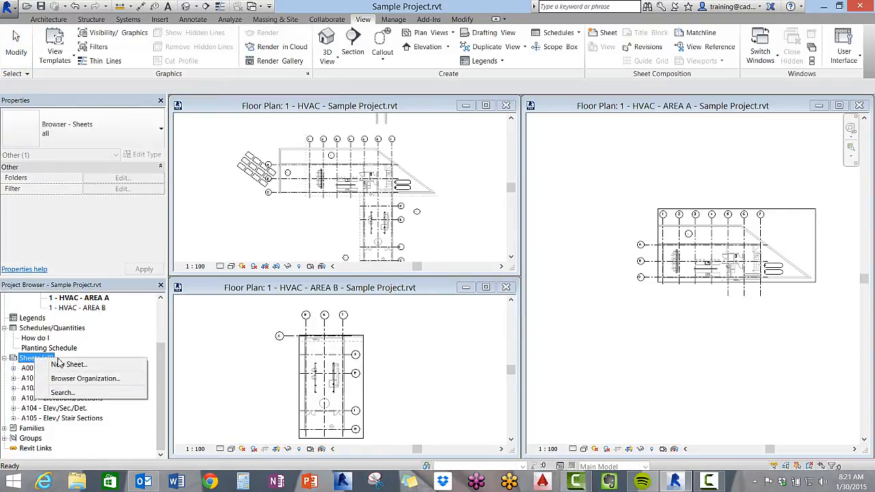
click(64, 367)
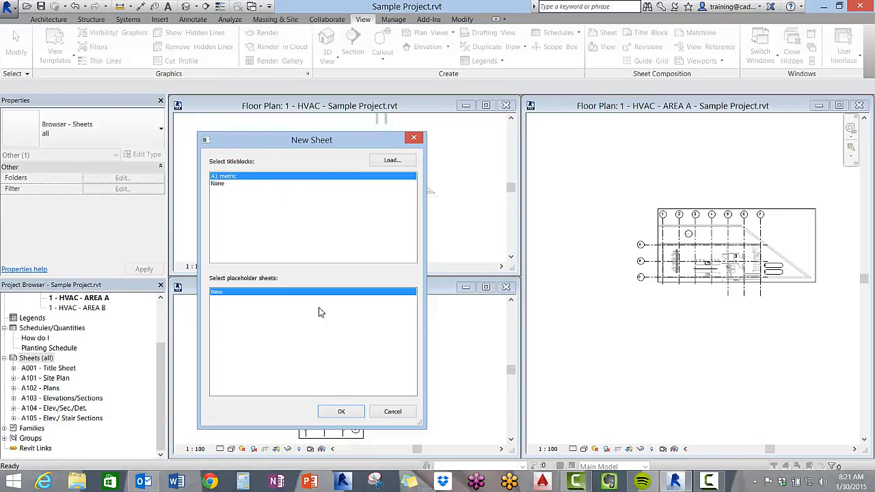
click(338, 413)
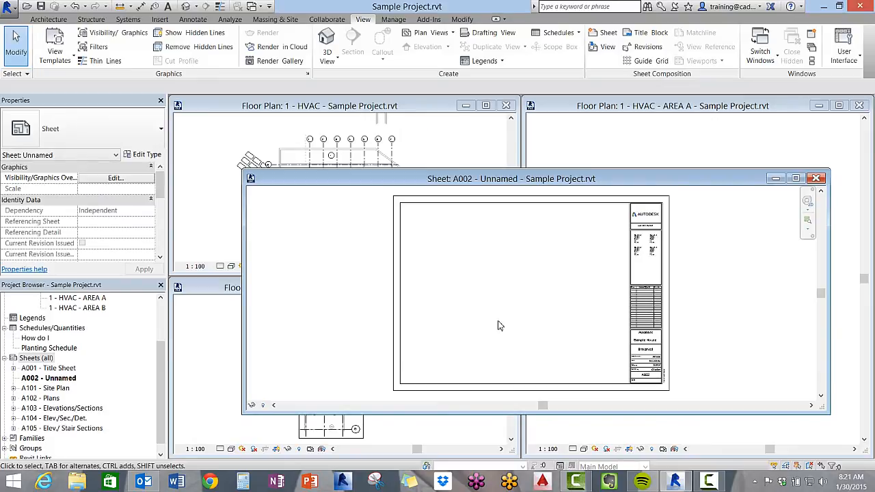
double_click(529, 182)
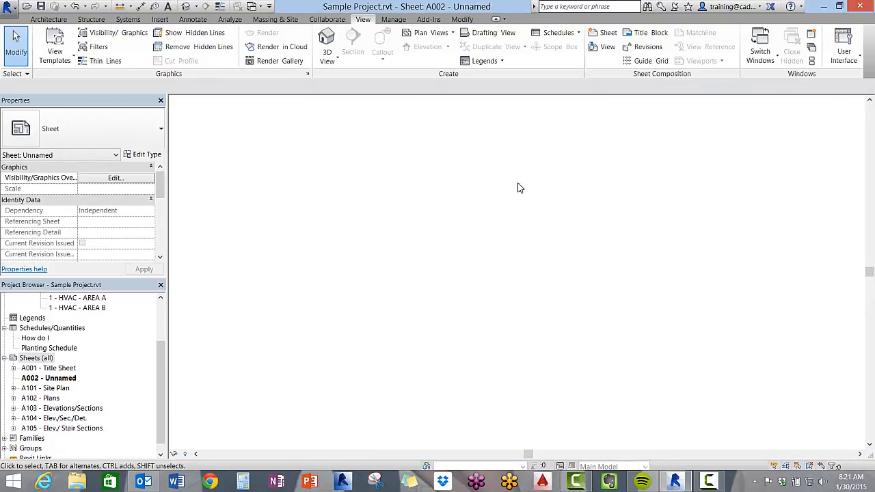
middle_drag(432, 227, 438, 307)
scroll(442, 297, up, 3)
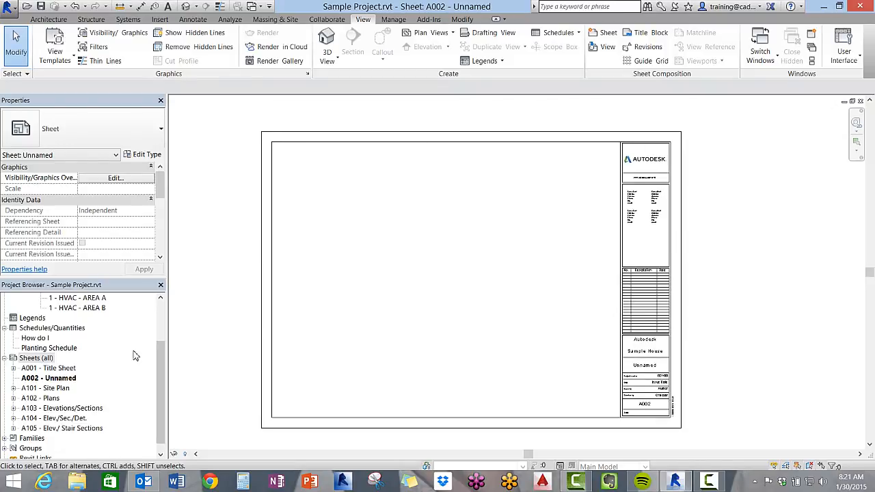
- Place the 1 - HVAC - AREA A view in the upper-left part of the new sheet's drawing area
drag(162, 355, 163, 315)
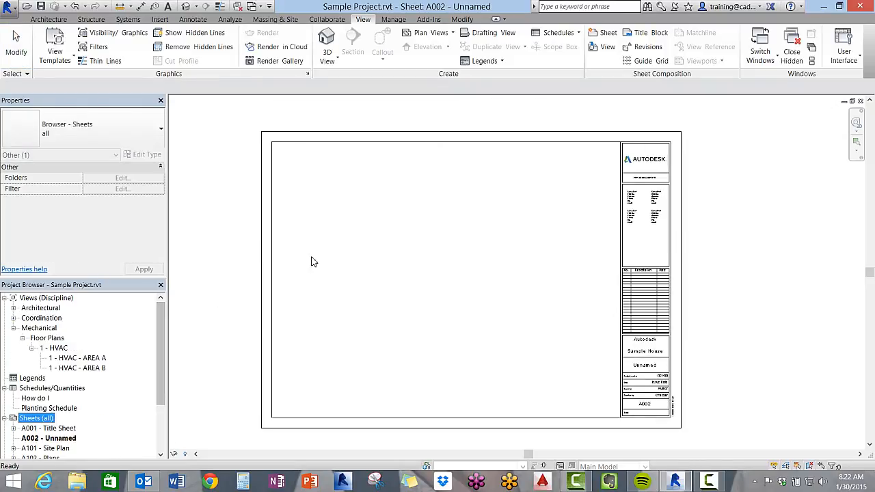
click(82, 359)
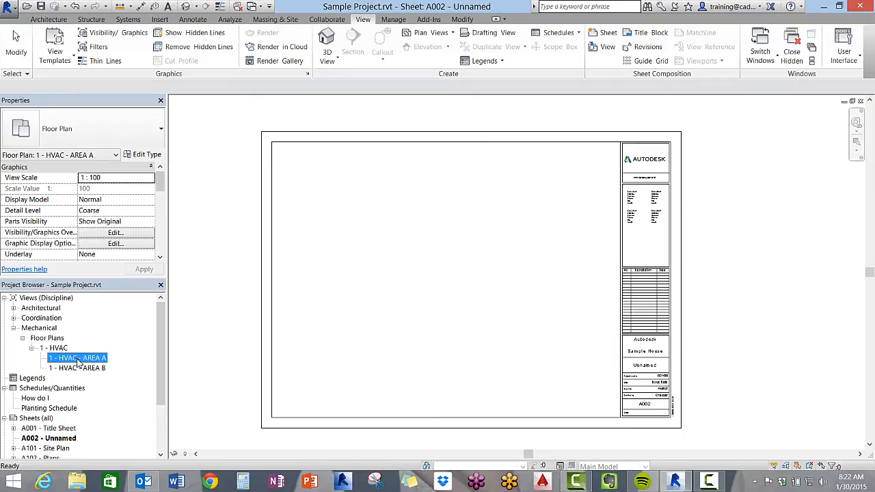
drag(79, 362, 373, 225)
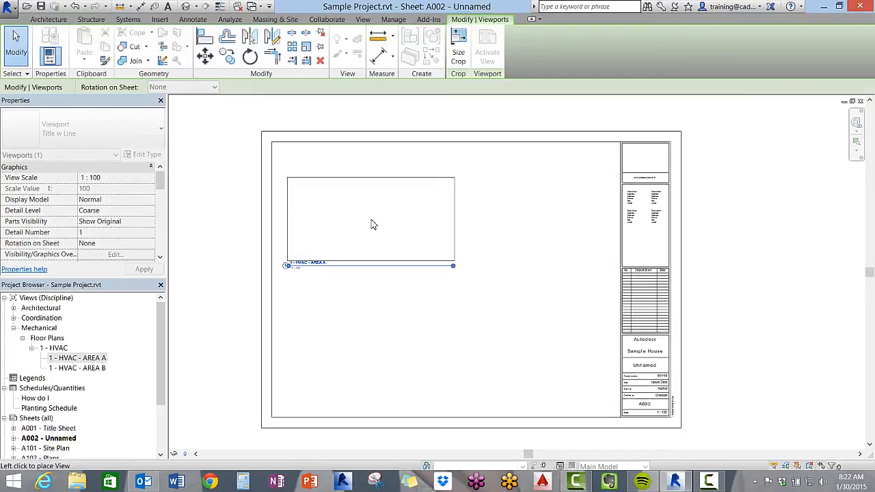
click(390, 212)
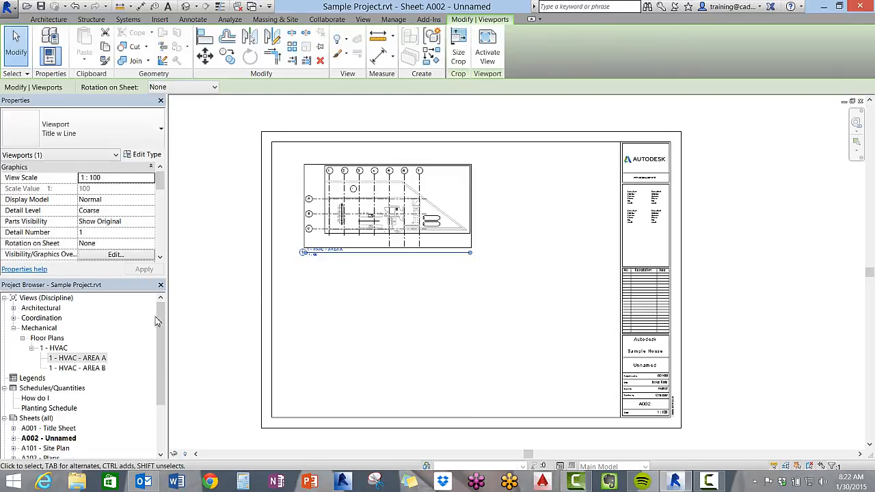
- Place the 1 - HVAC - AREA B view on the sheet below the AREA A viewport and review both viewports
click(89, 369)
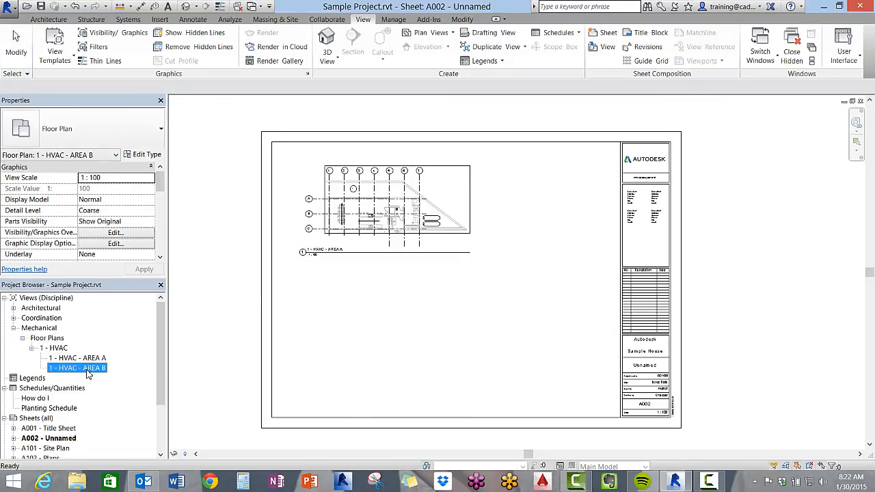
drag(87, 374, 424, 319)
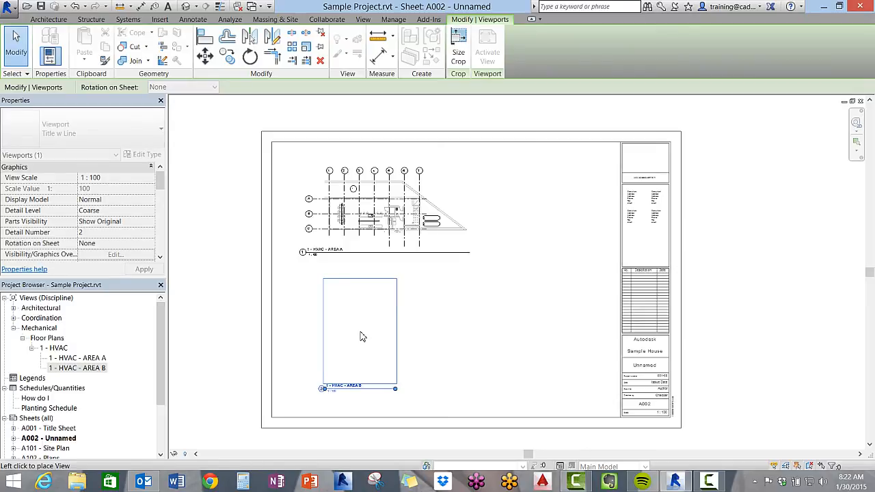
click(363, 336)
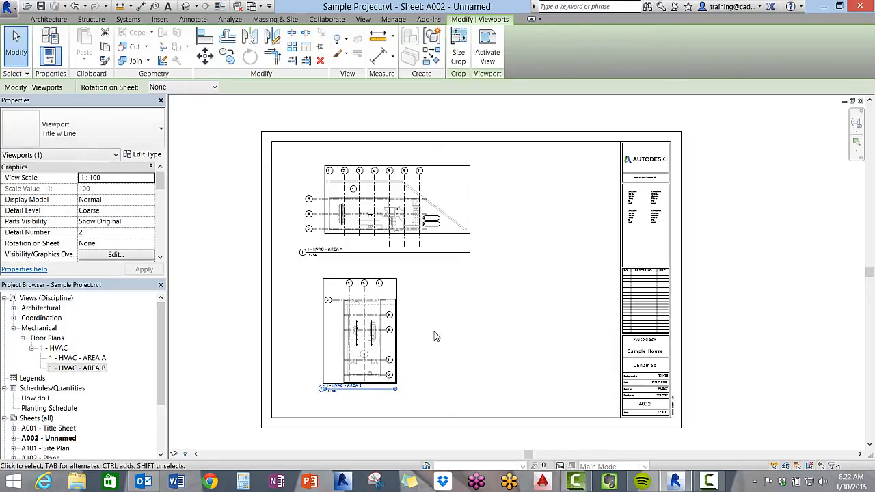
key(Escape)
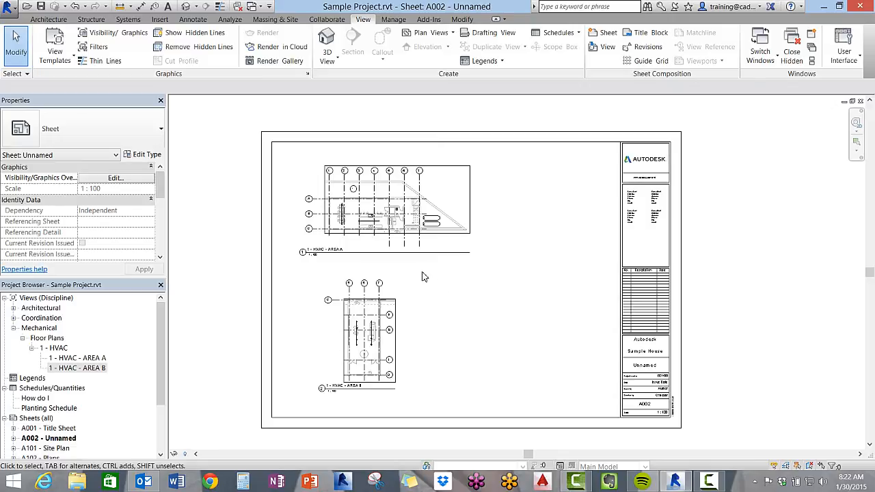
scroll(410, 292, up, 2)
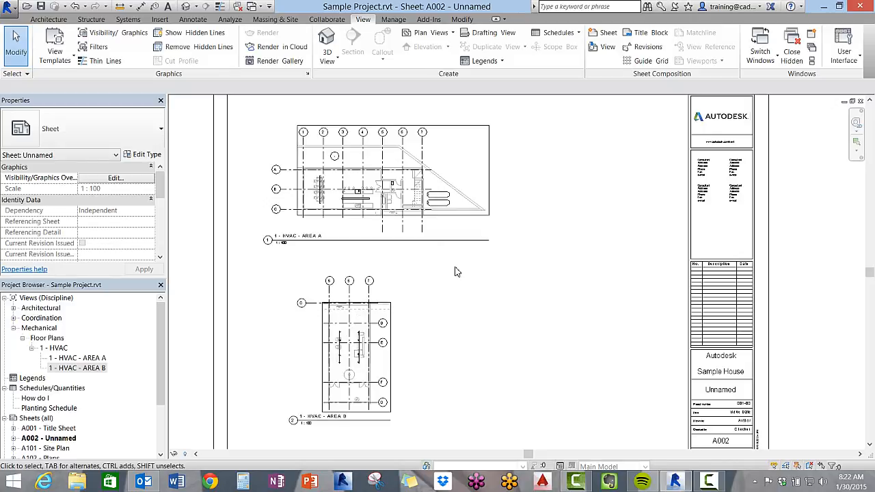
scroll(460, 272, down, 2)
middle_drag(461, 274, 439, 270)
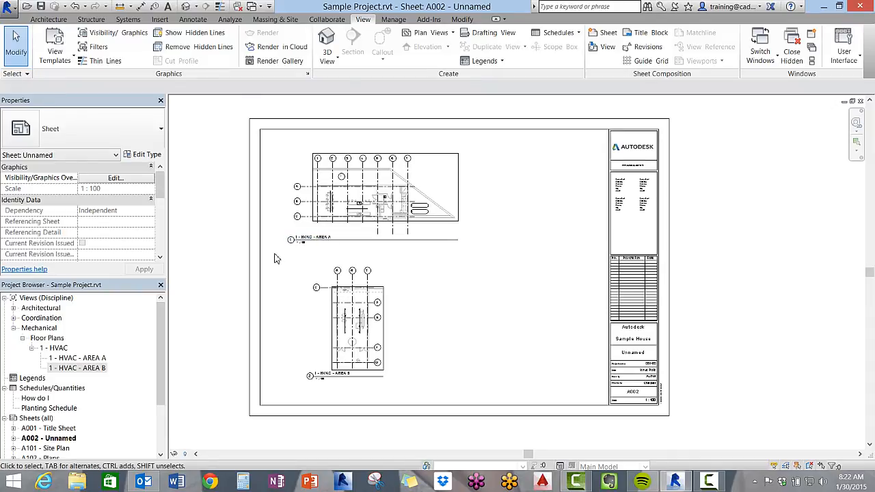